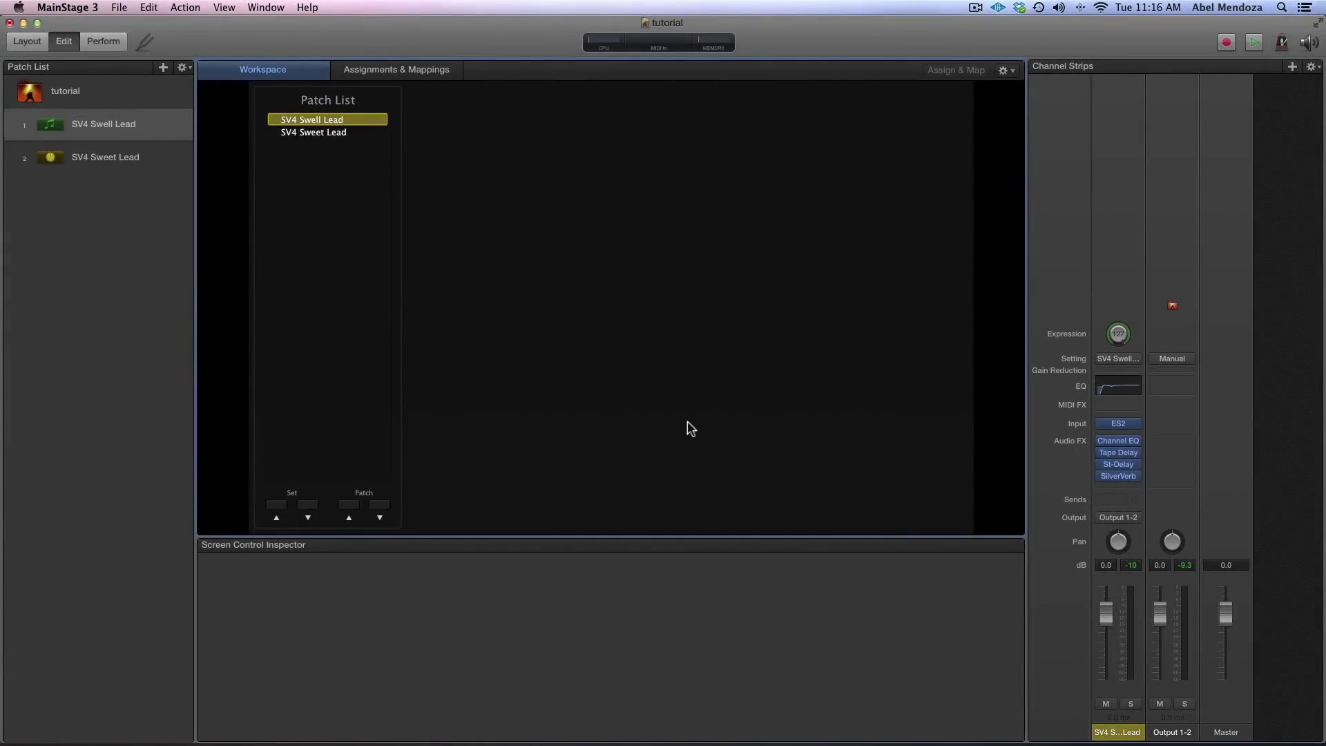
# - In Layout mode, place an empty Background element beside the Patch List and start choosing its image
pyautogui.click(27, 44)
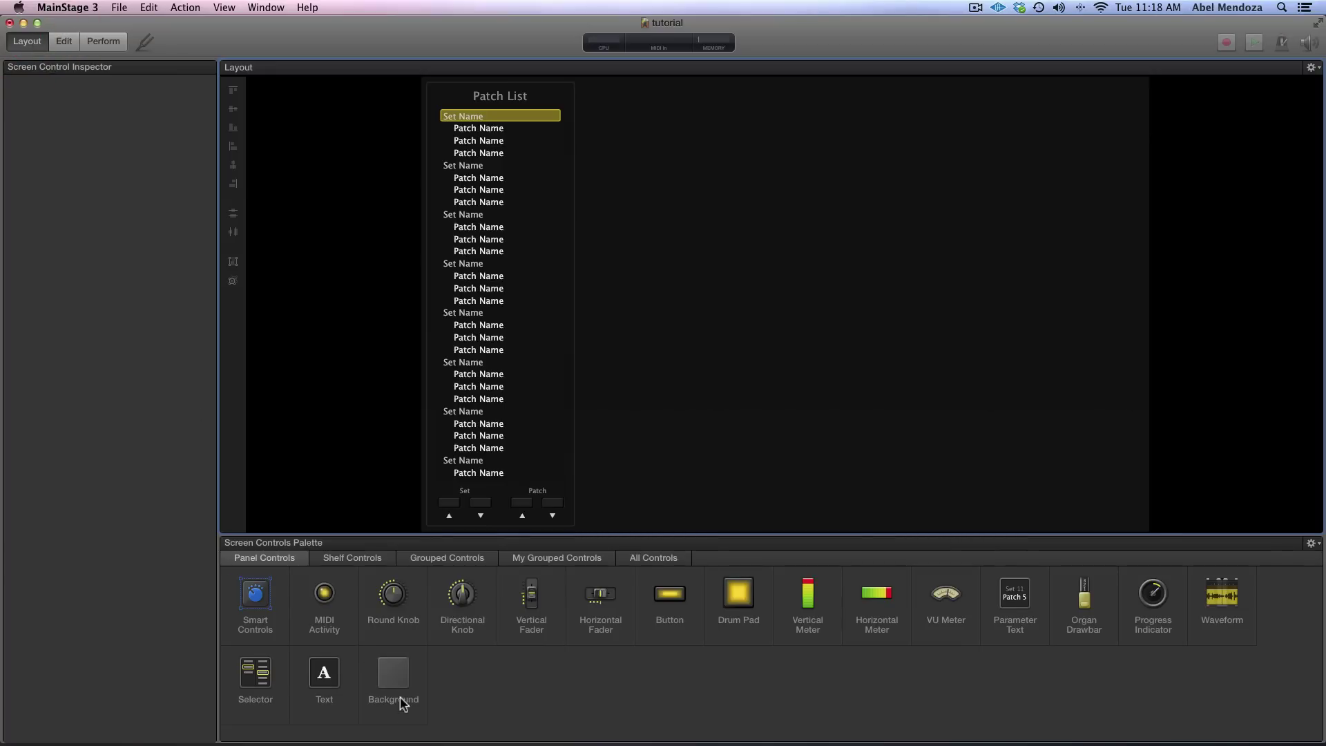
pyautogui.click(270, 558)
pyautogui.moveTo(395, 675)
pyautogui.mouseDown()
pyautogui.moveTo(728, 301)
pyautogui.moveTo(816, 266)
pyautogui.mouseUp()
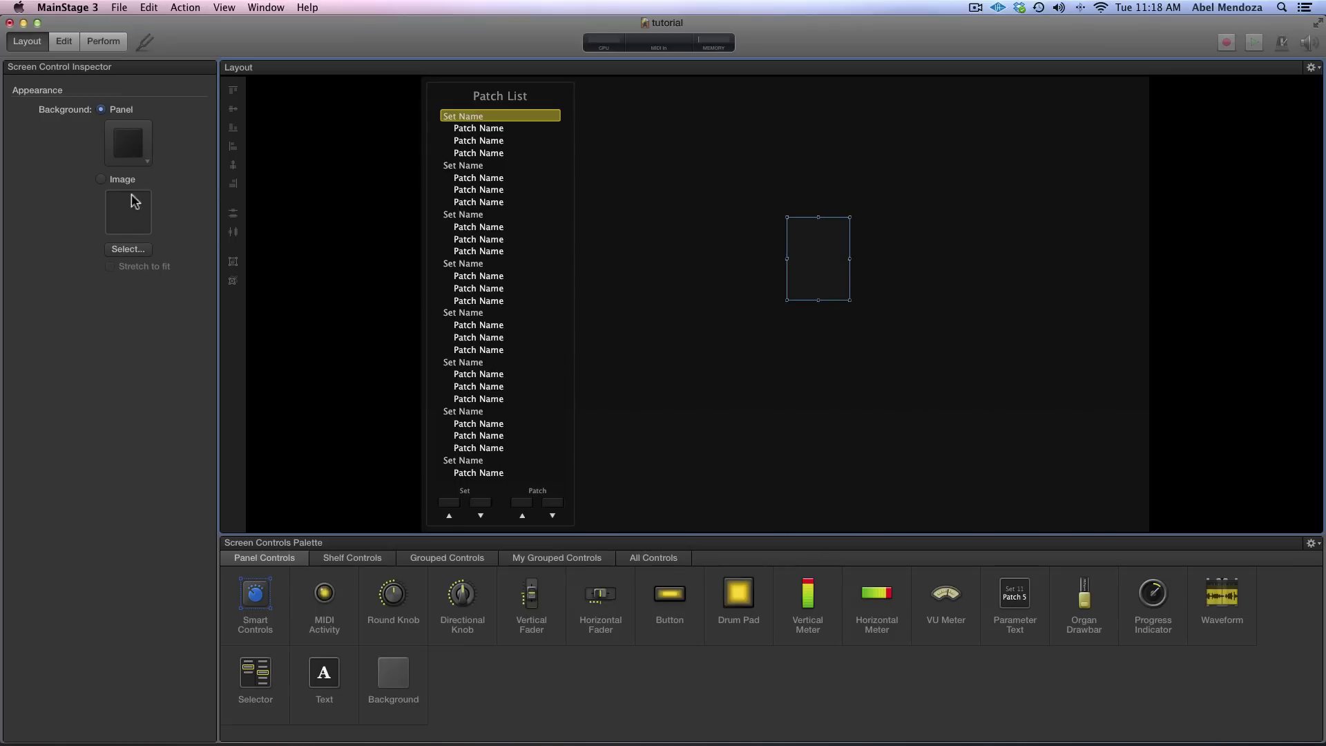
pyautogui.click(125, 249)
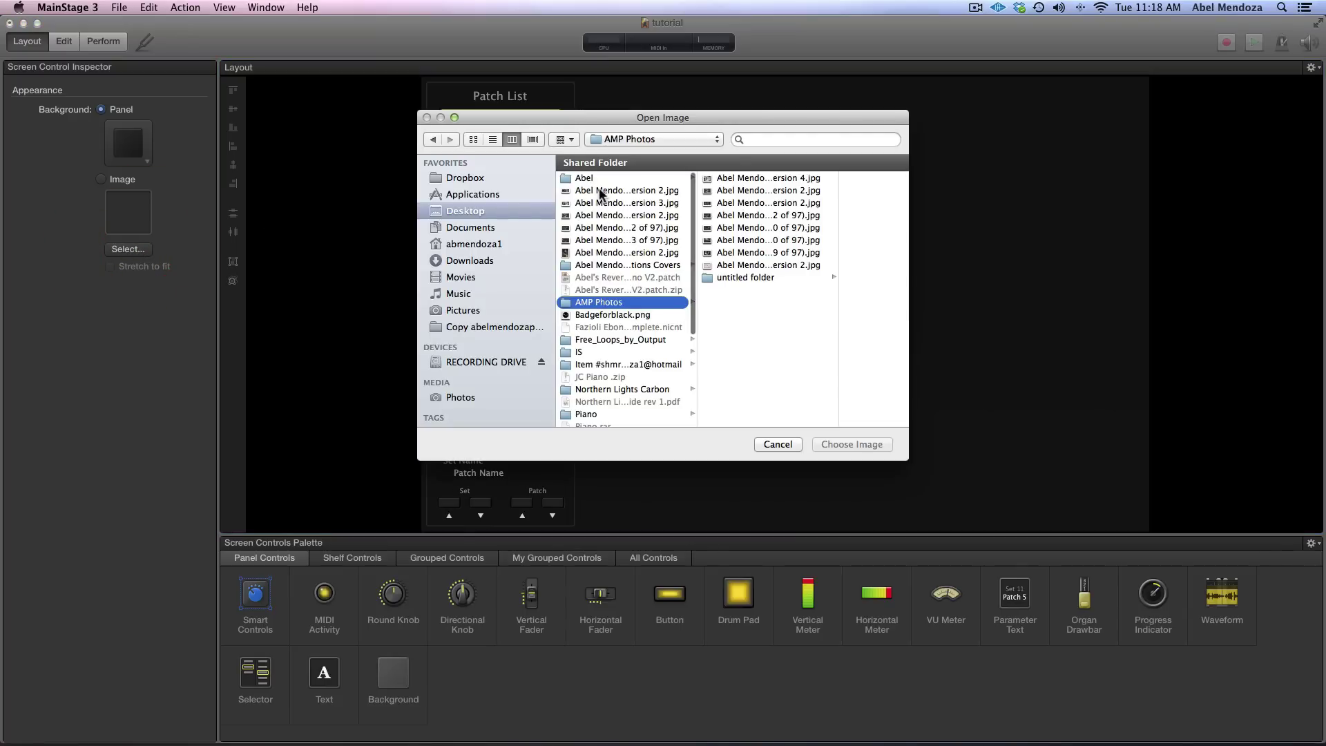
# - Set the keyboard-studio photo as the background element's image
pyautogui.click(723, 179)
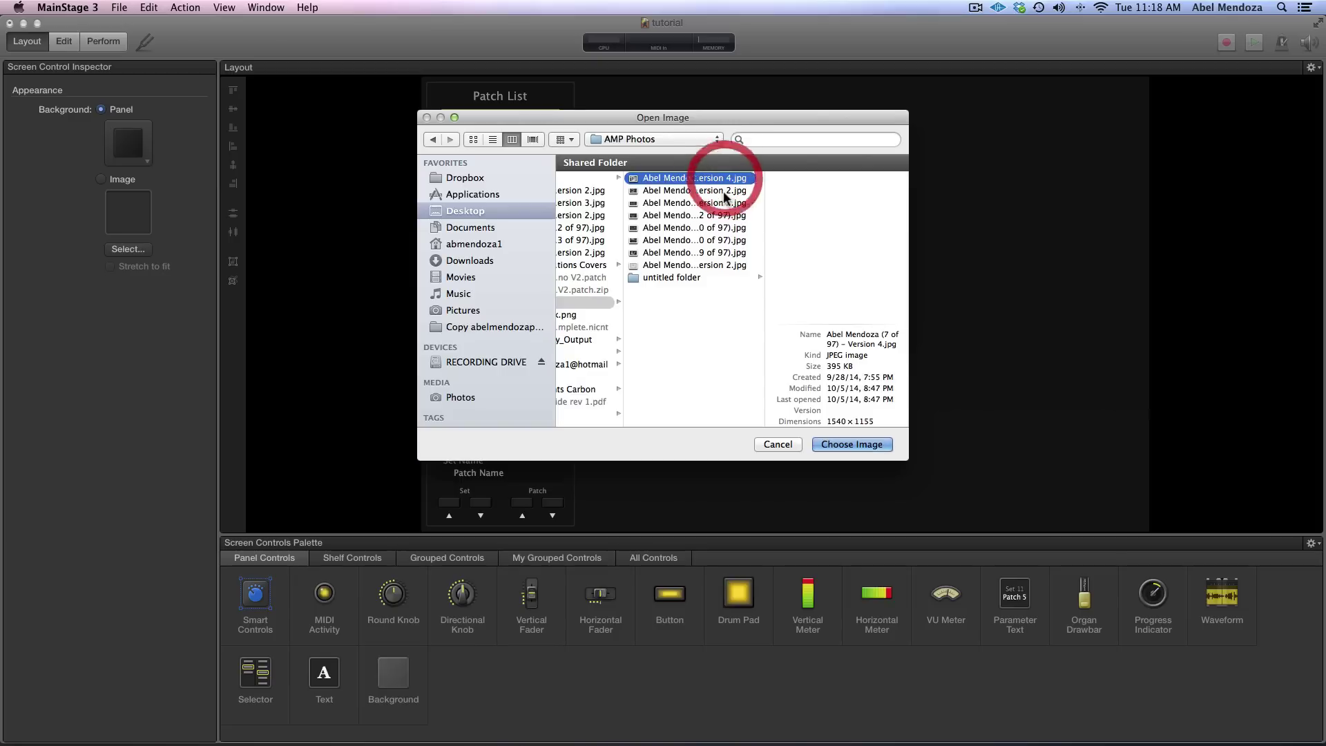
pyautogui.click(863, 444)
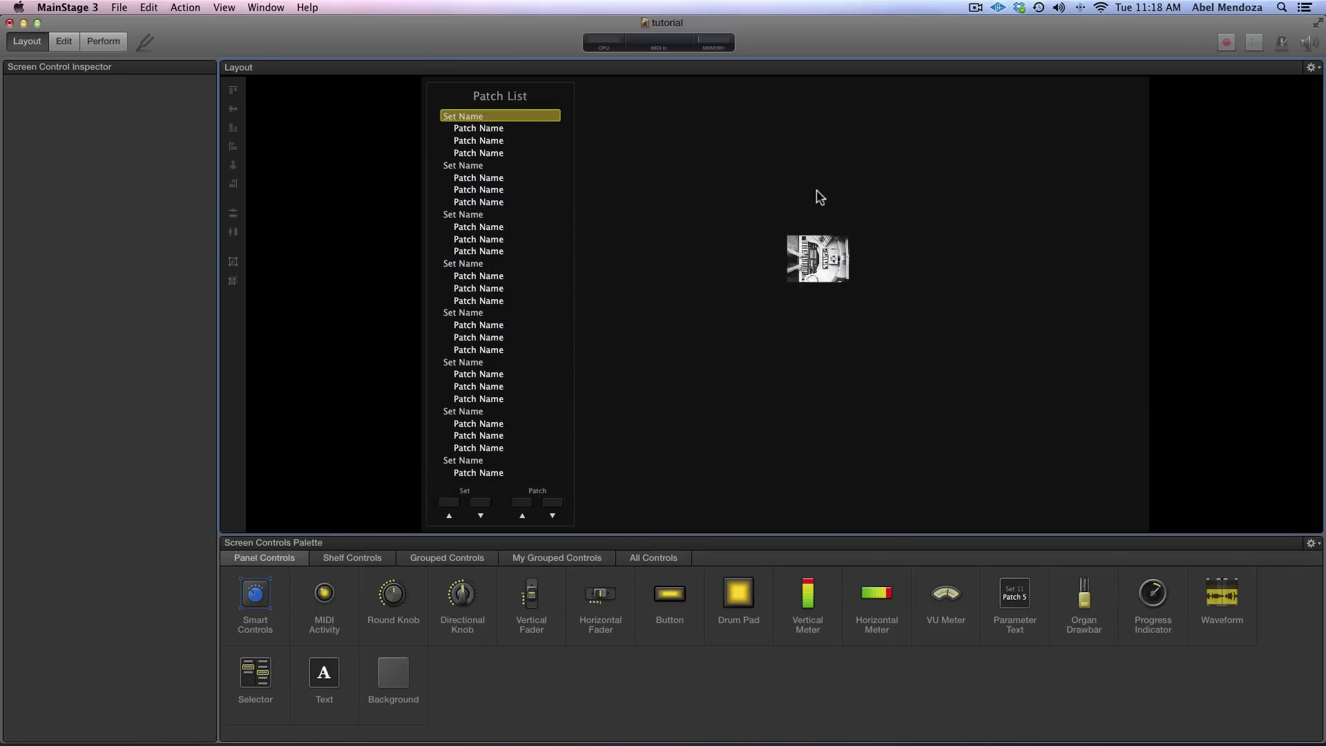
pyautogui.click(830, 265)
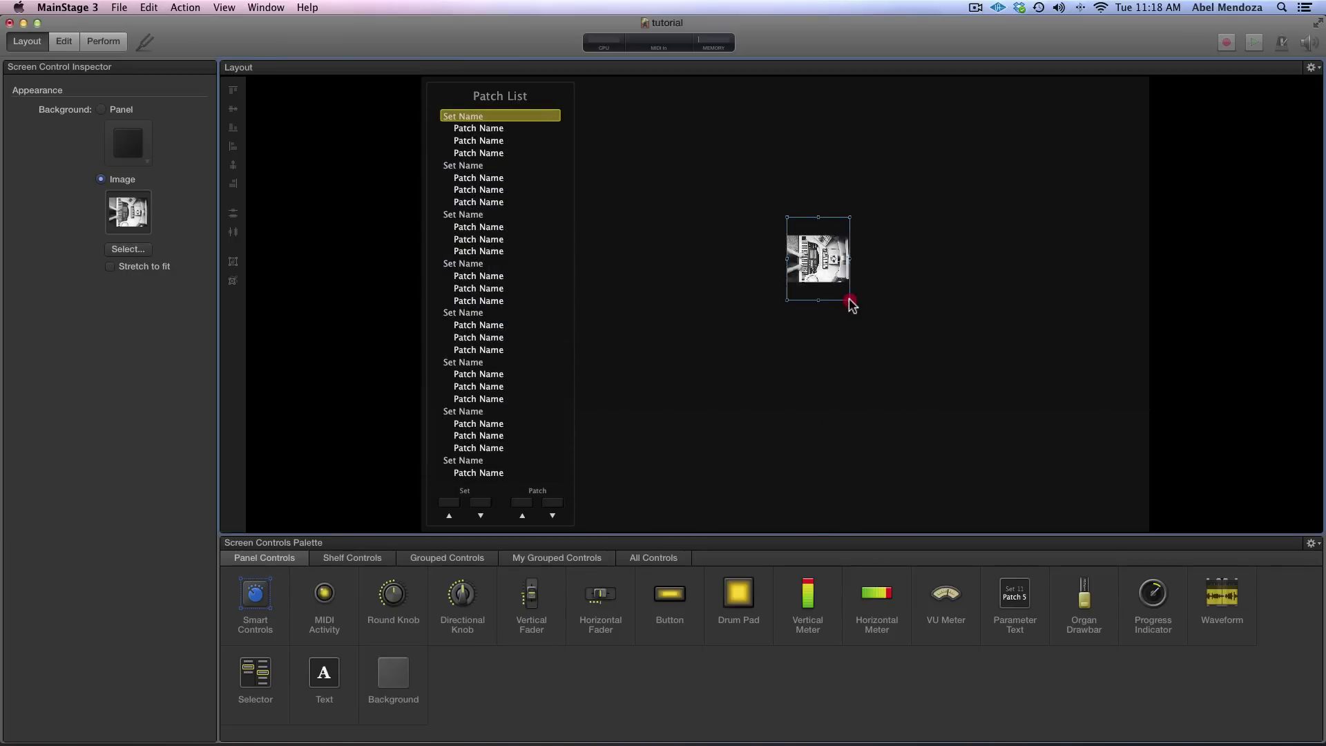
# - Enlarge the photo background up, right, down and left beside the Patch List
pyautogui.moveTo(850, 302); pyautogui.dragTo(877, 341)
pyautogui.moveTo(888, 259); pyautogui.dragTo(1109, 95)
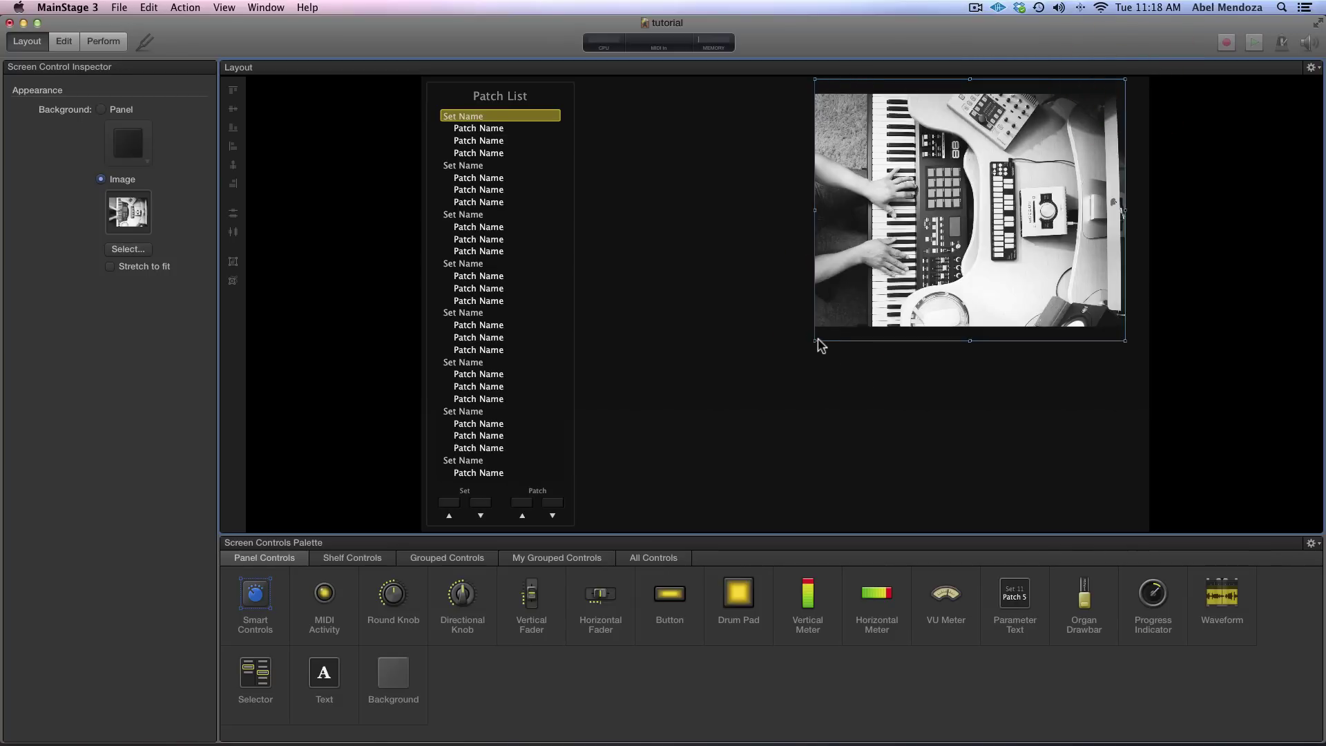
pyautogui.moveTo(815, 343); pyautogui.dragTo(652, 450)
# - Preview the photo layout in Perform view, then delete the photo background in Layout mode
pyautogui.click(69, 41)
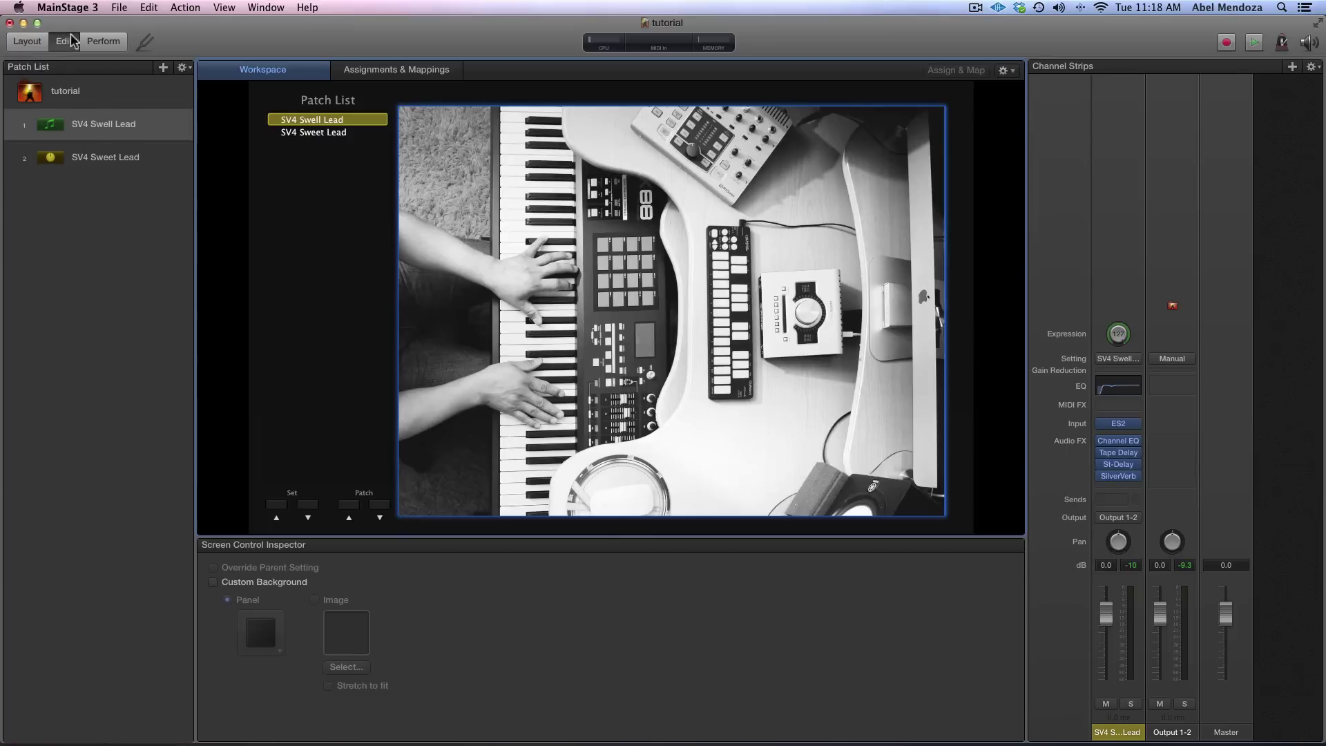
pyautogui.click(105, 42)
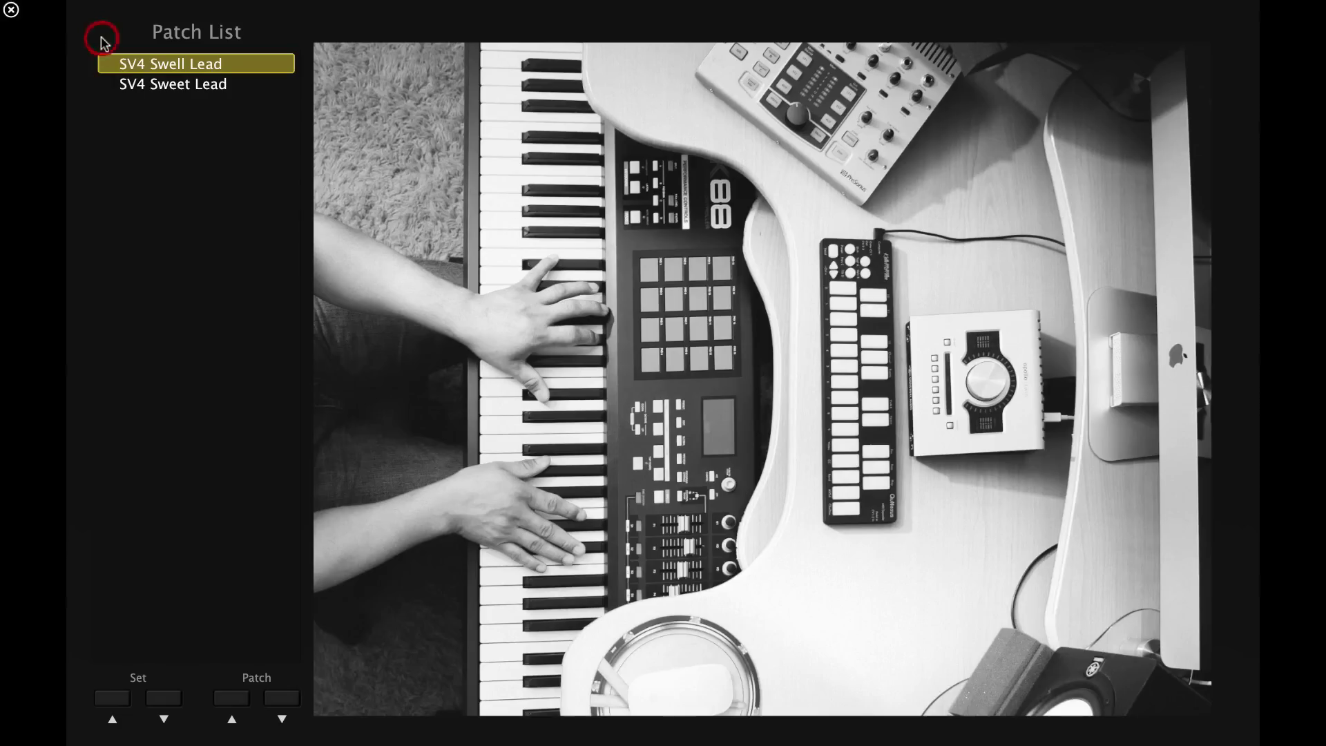
pyautogui.click(12, 13)
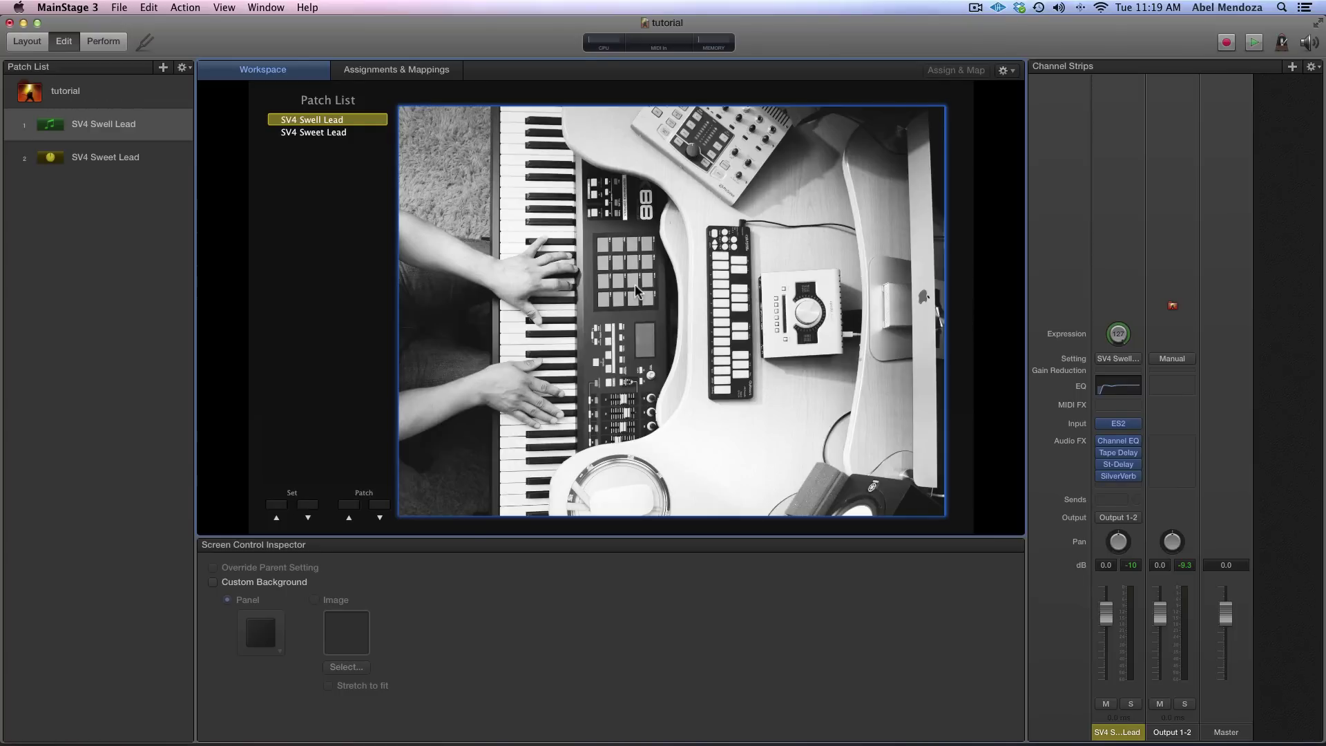
pyautogui.click(26, 45)
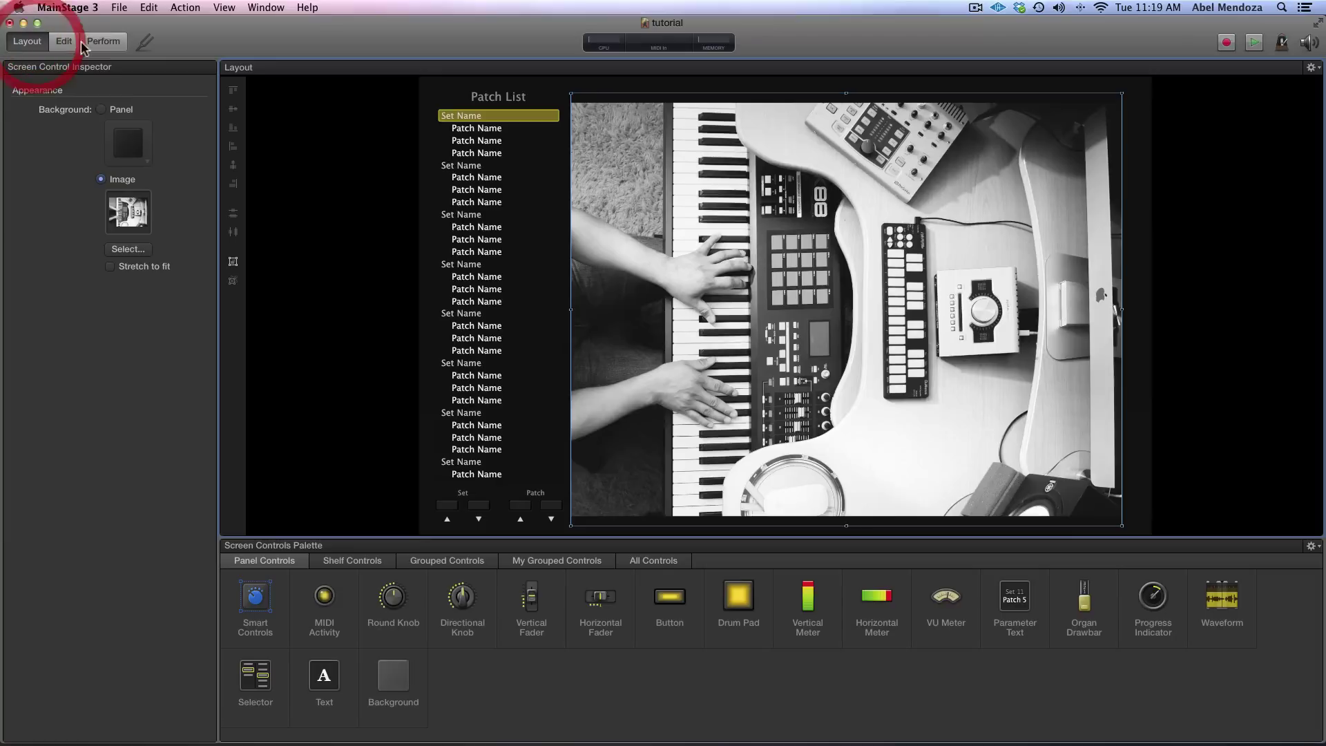
pyautogui.press('Delete')
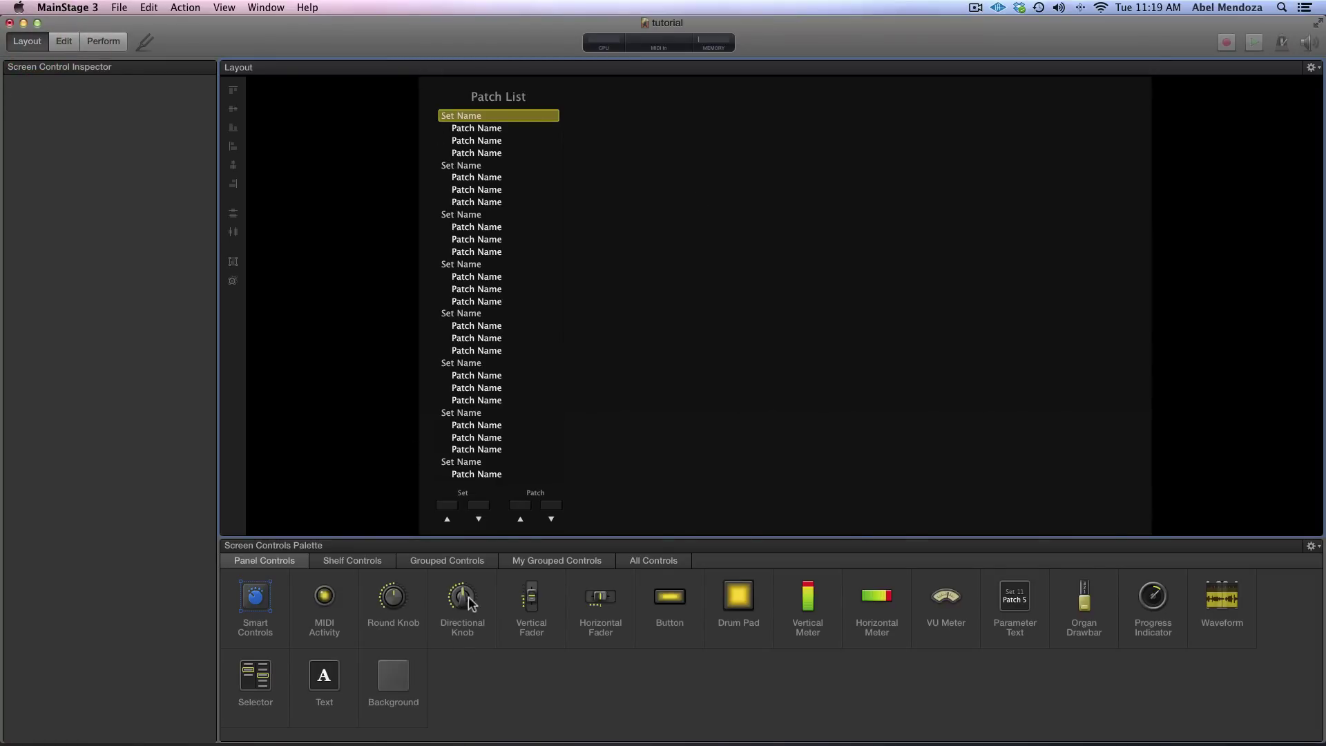
# - Place a directional knob, duplicate it into a row of four, and select all four
pyautogui.moveTo(465, 604); pyautogui.dragTo(666, 200)
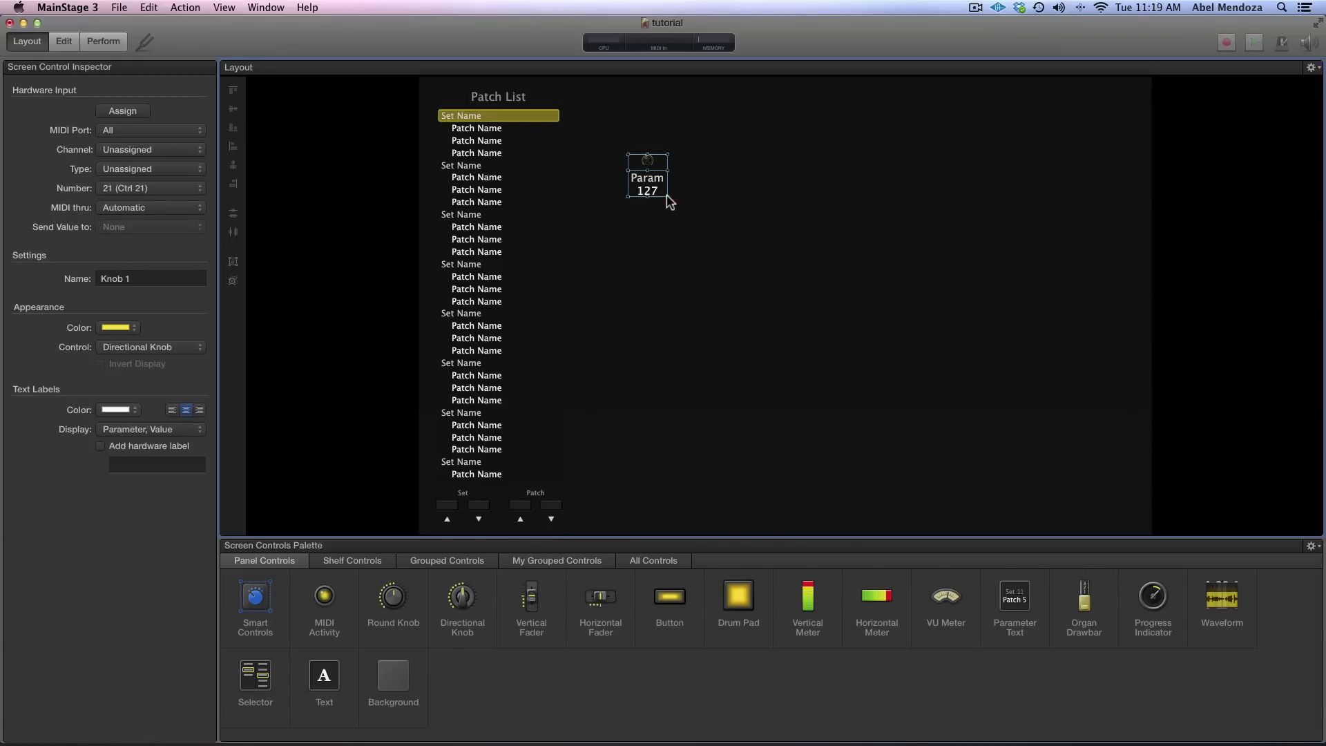
pyautogui.click(666, 200)
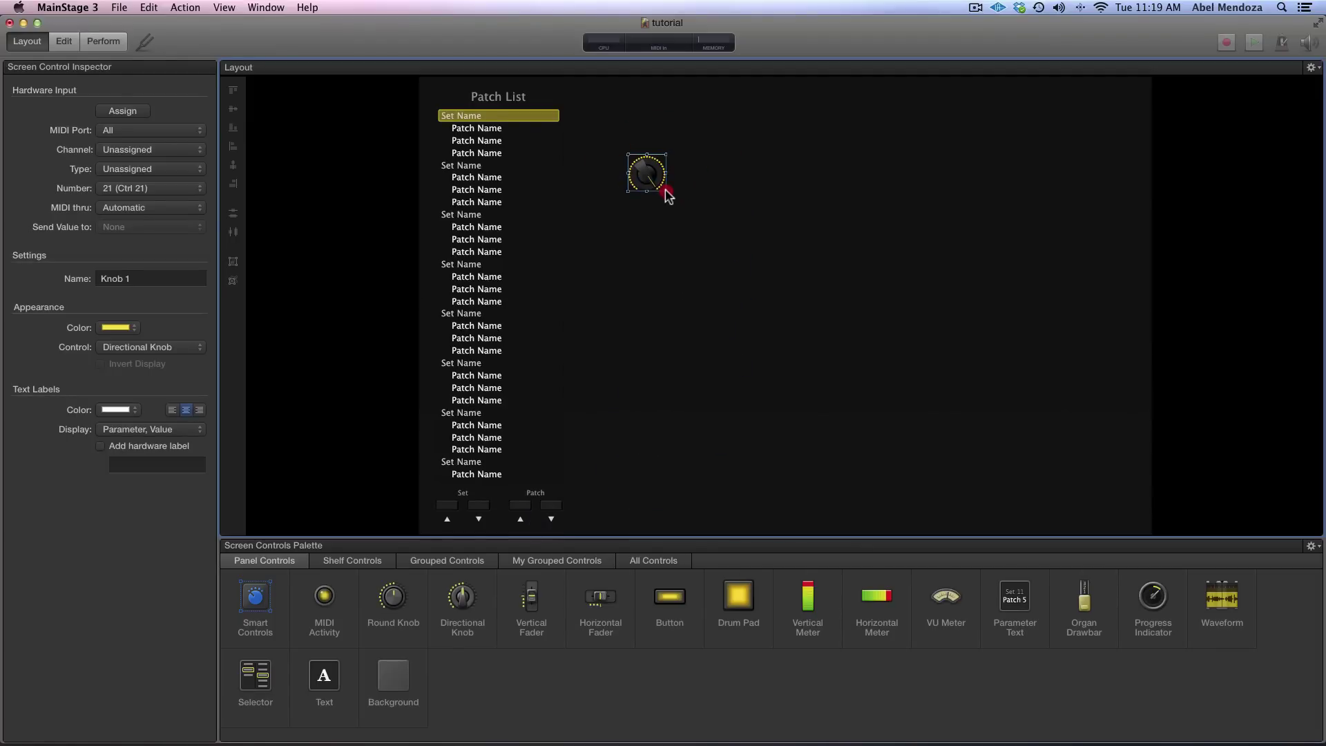
pyautogui.click(655, 186)
pyautogui.moveTo(640, 175); pyautogui.dragTo(754, 178)
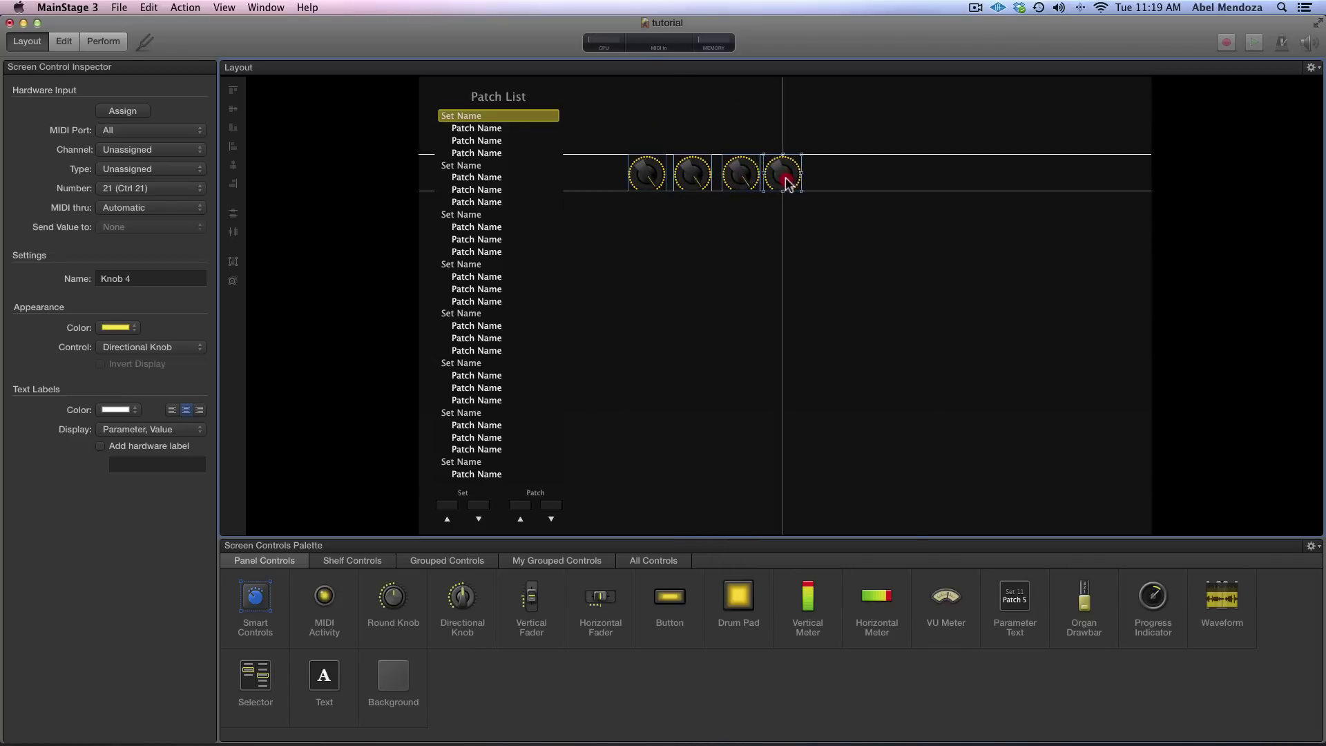
pyautogui.moveTo(754, 178); pyautogui.dragTo(792, 178)
pyautogui.click(642, 141)
pyautogui.moveTo(642, 141); pyautogui.dragTo(838, 215)
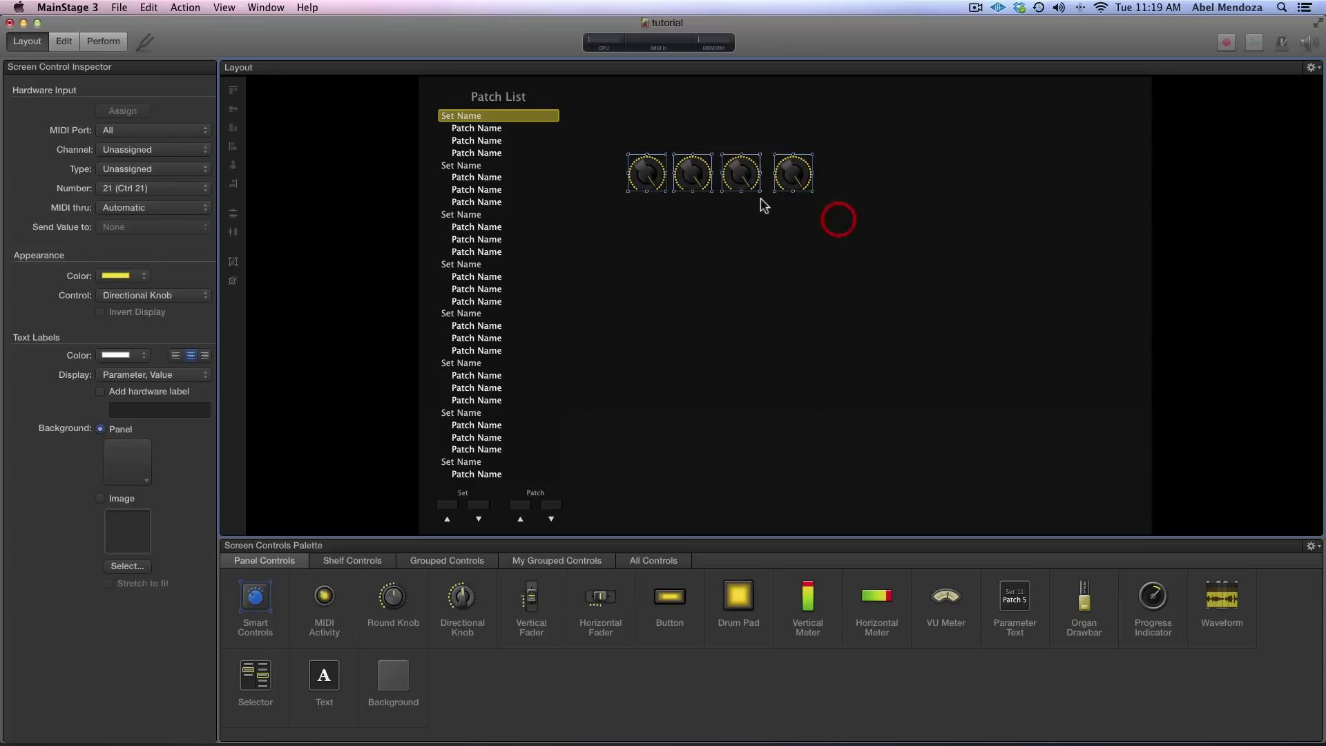
# - Group the four selected knobs, then open and cancel the background image picker
pyautogui.rightClick(705, 175)
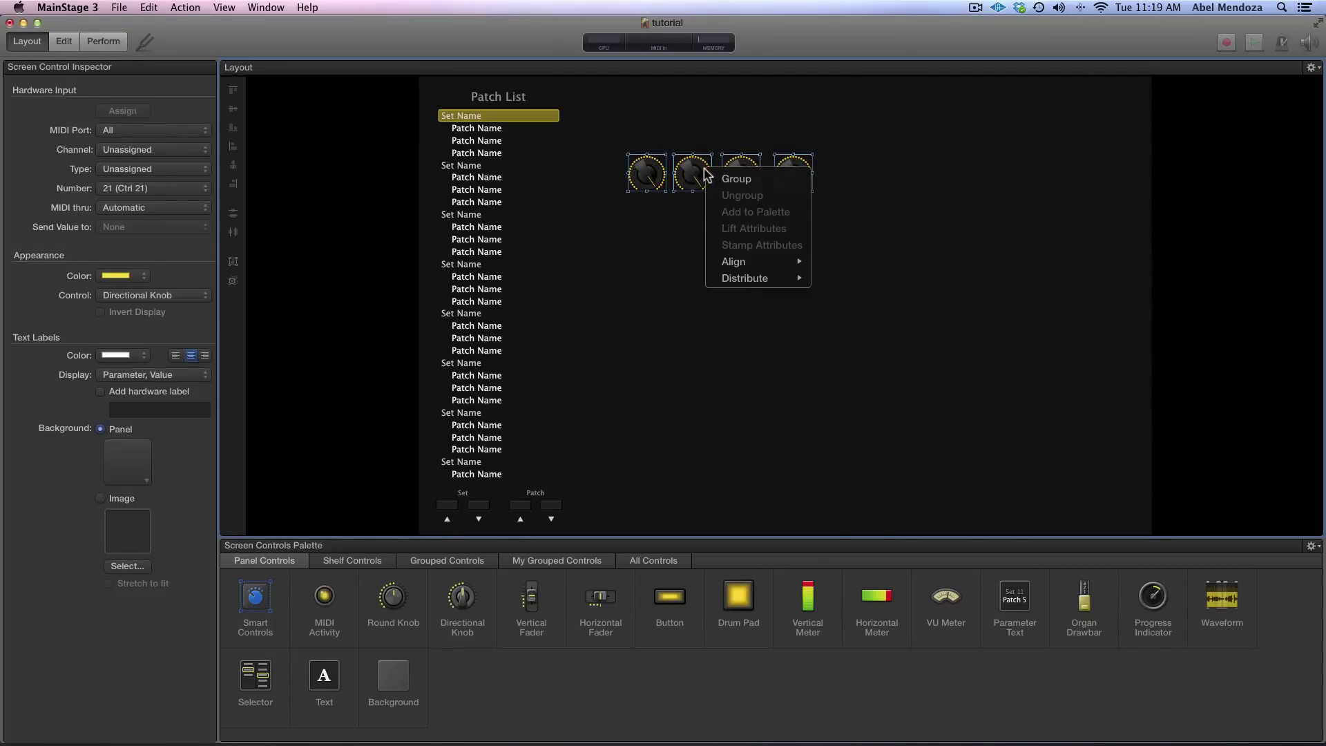
pyautogui.click(729, 179)
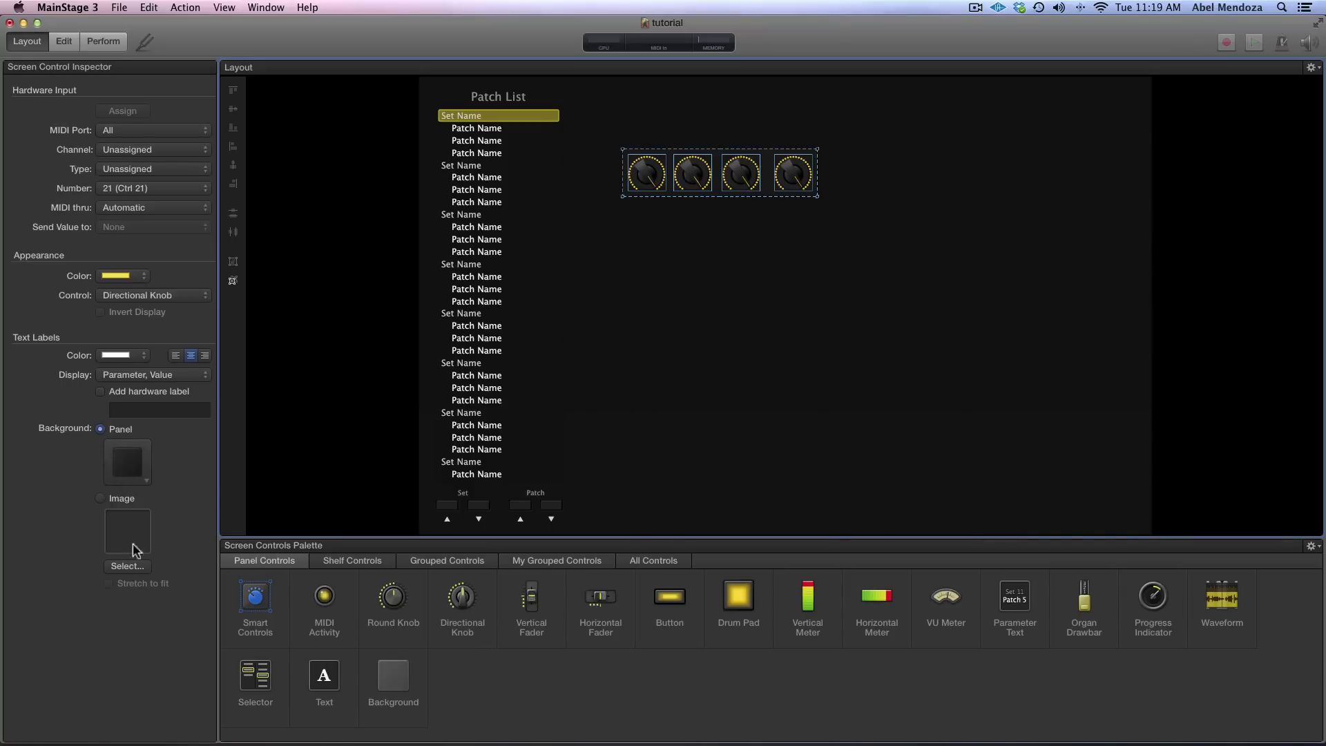
pyautogui.click(127, 566)
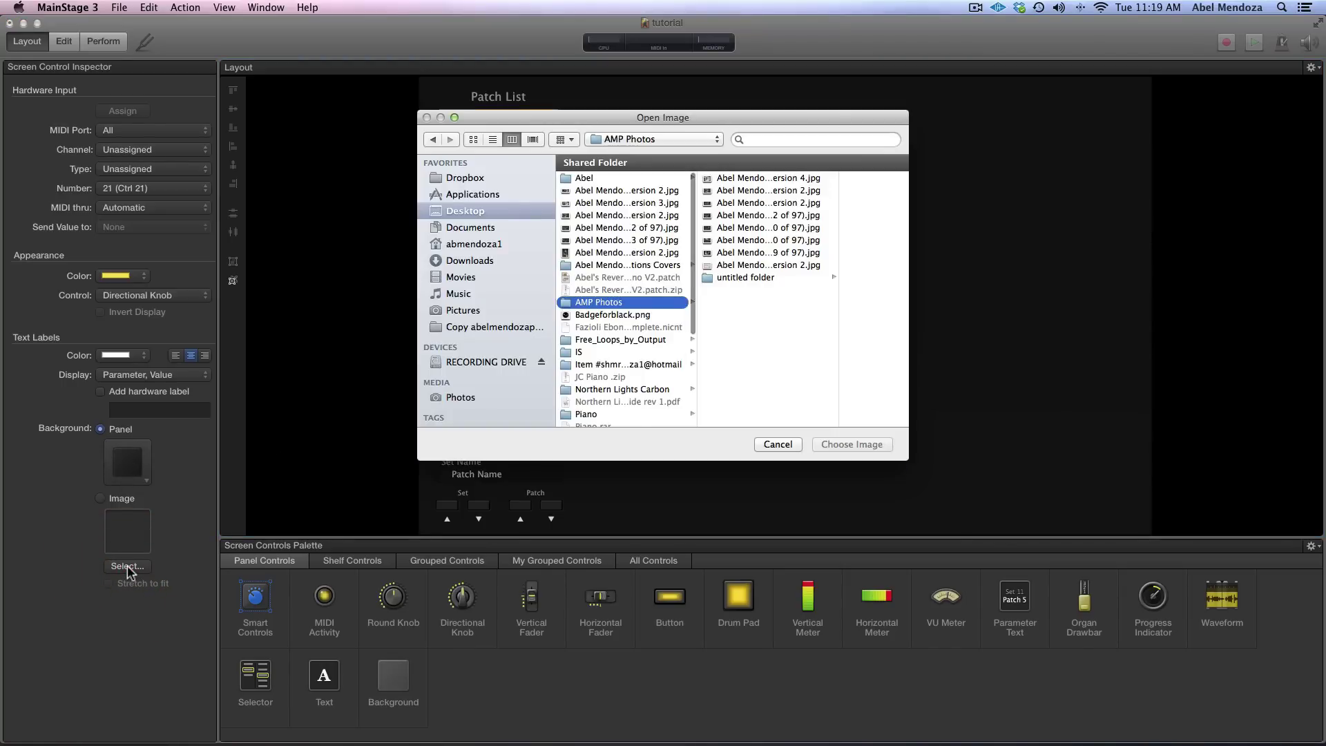
pyautogui.click(778, 445)
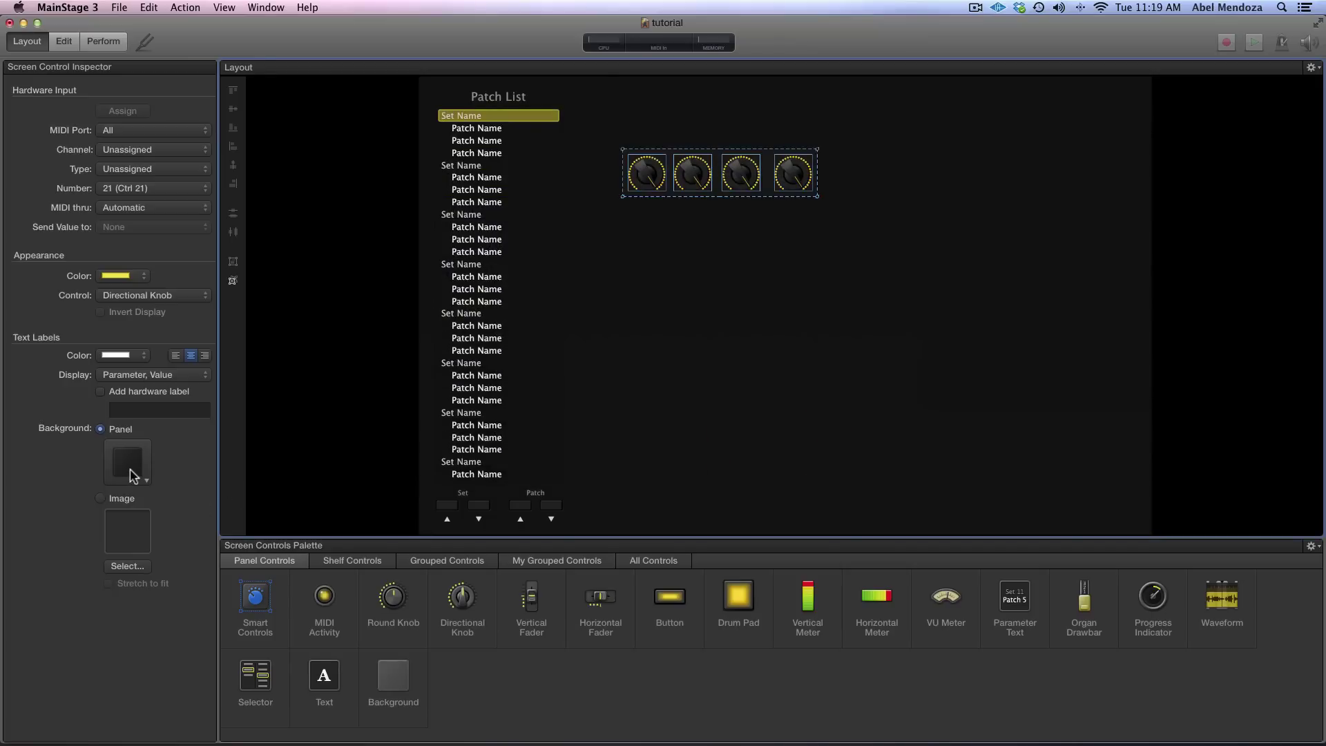
# - Give the knob group a silver panel background after briefly trying yellow
pyautogui.click(130, 467)
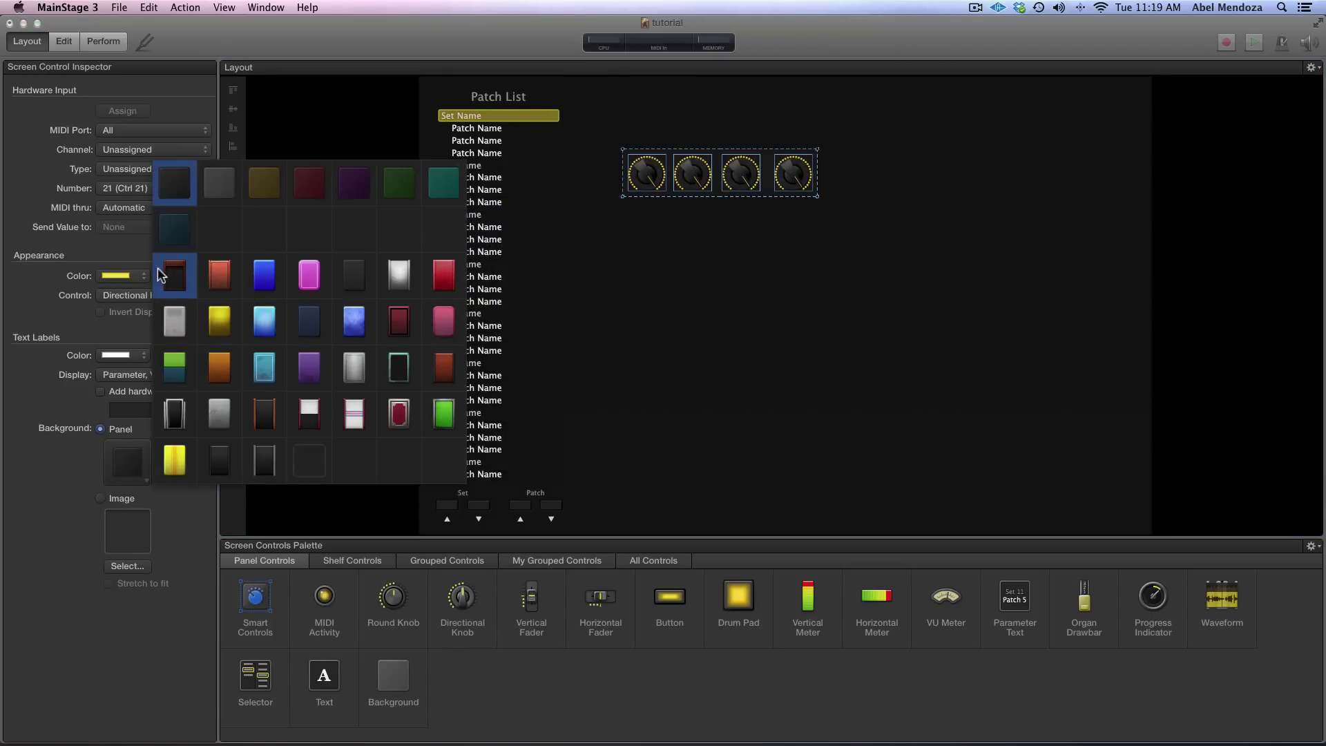
pyautogui.click(172, 320)
pyautogui.click(219, 320)
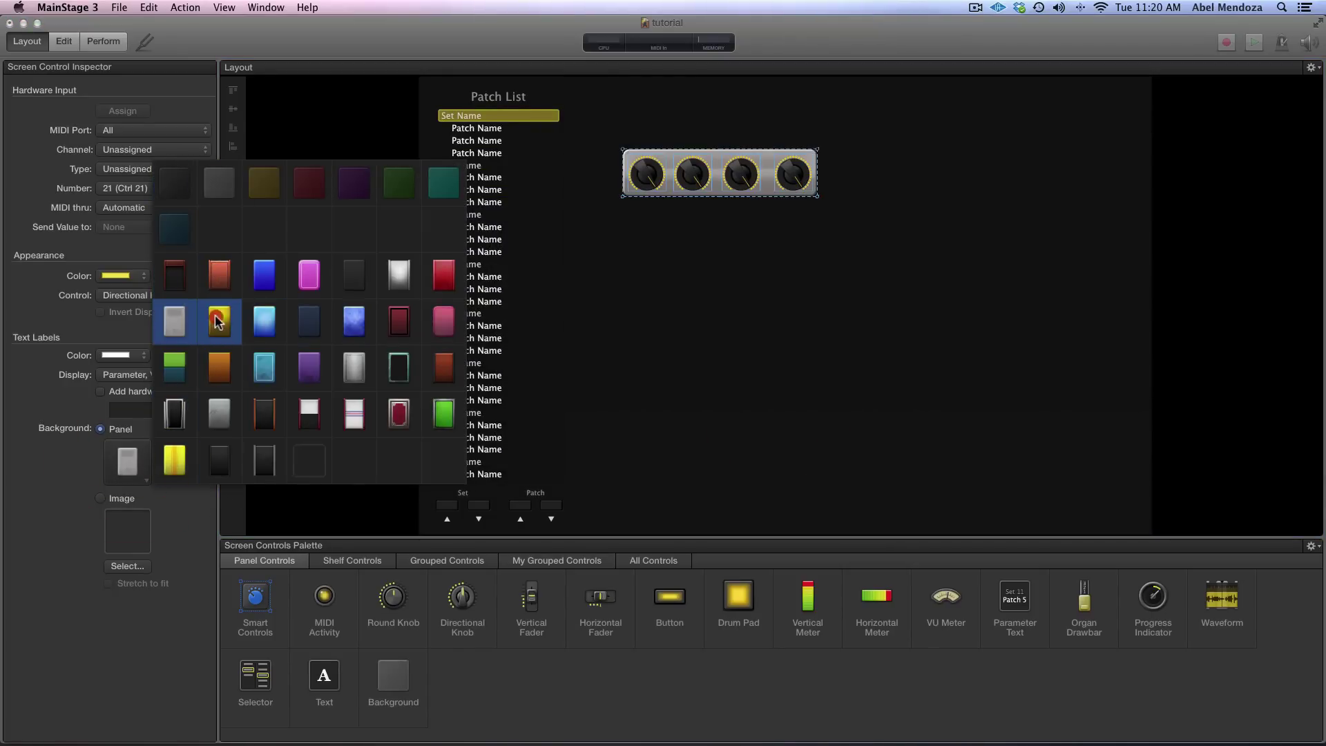
pyautogui.click(353, 327)
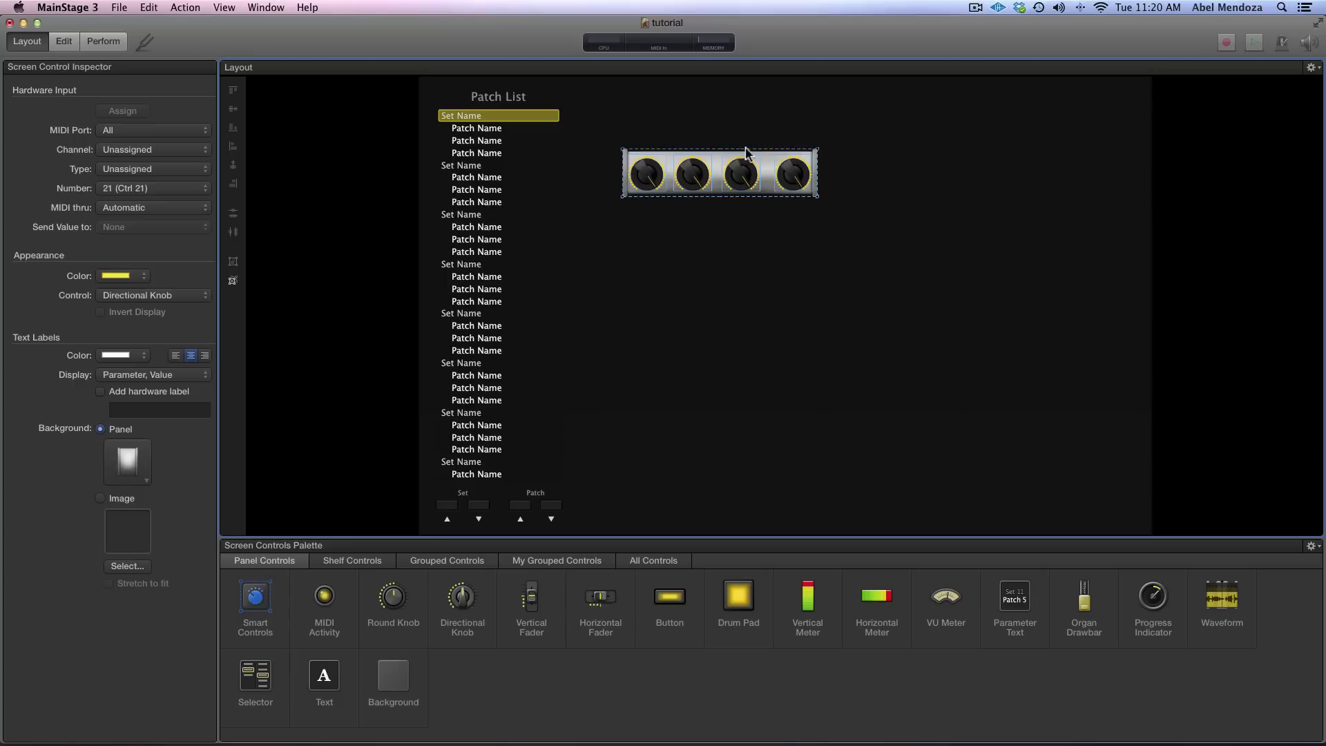
# - Move the silver knob panel up and right, and add a vertical fader below it
pyautogui.moveTo(720, 160); pyautogui.dragTo(804, 143)
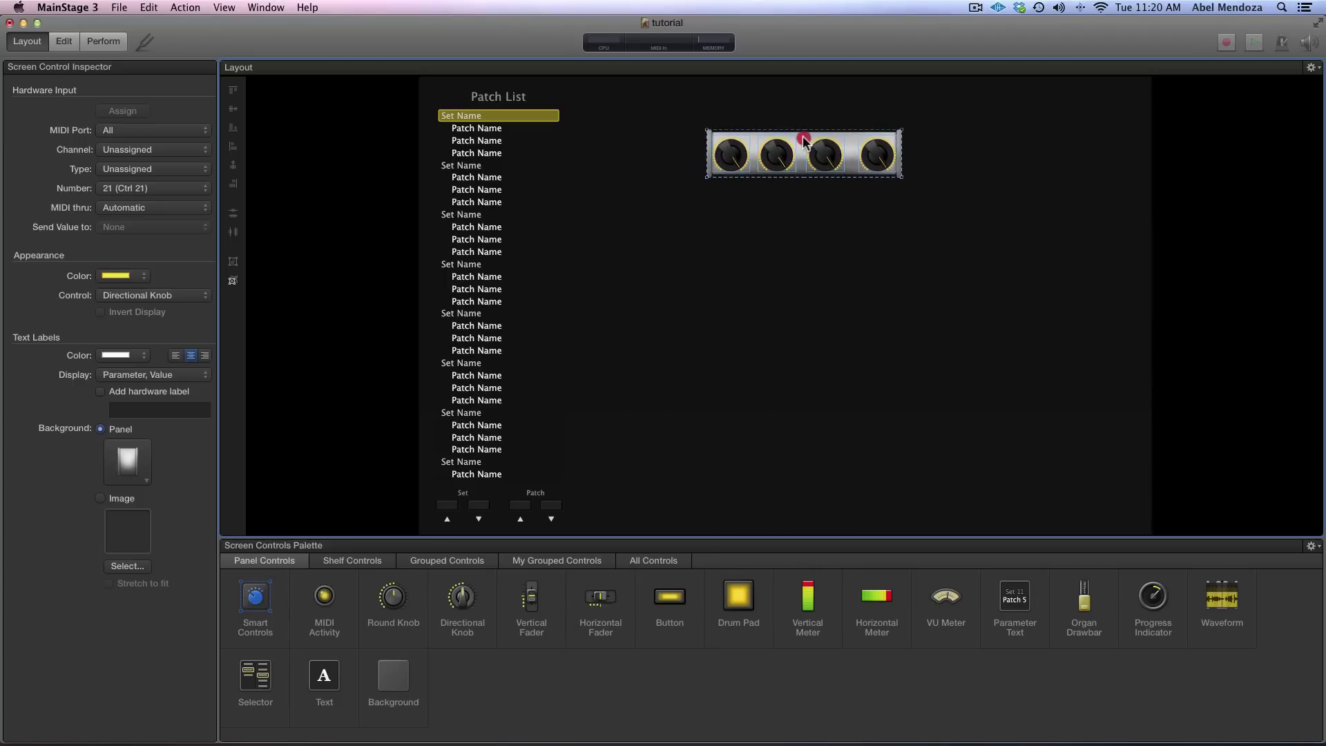
pyautogui.moveTo(804, 144); pyautogui.dragTo(802, 143)
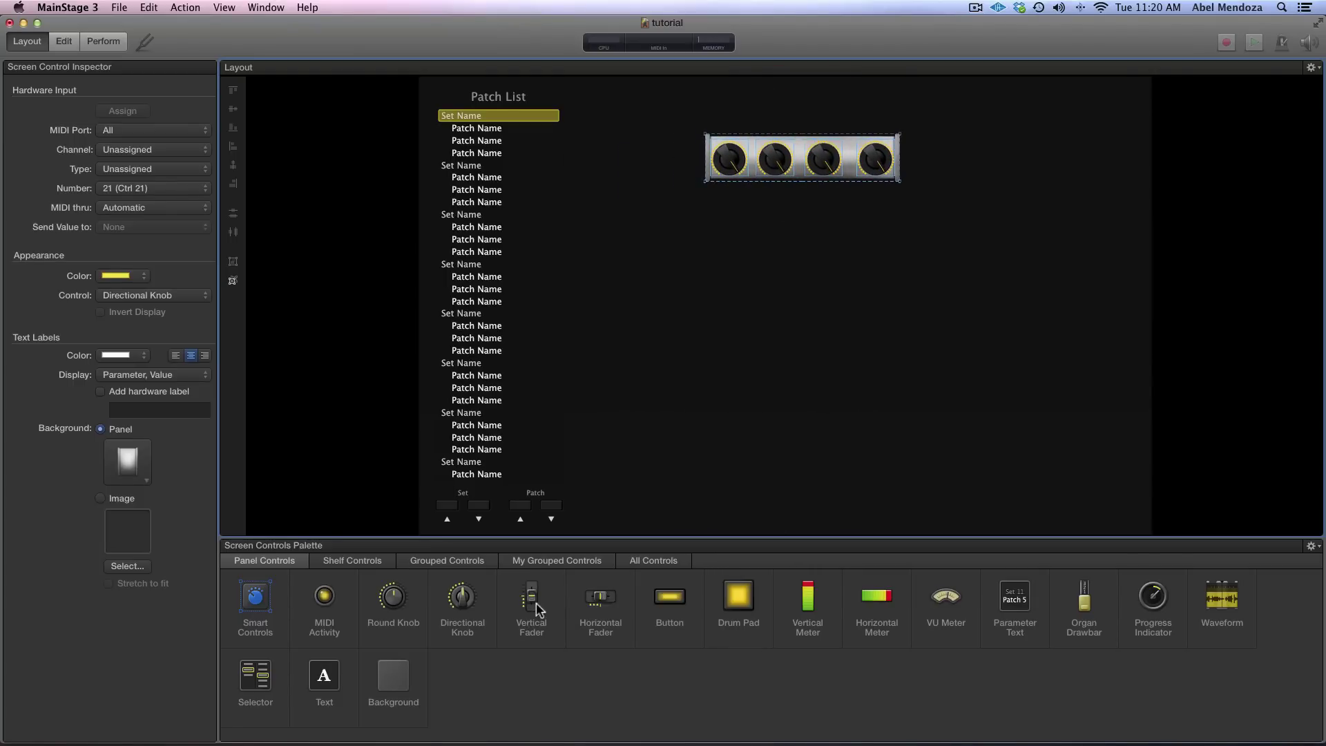
pyautogui.moveTo(536, 601); pyautogui.dragTo(663, 333)
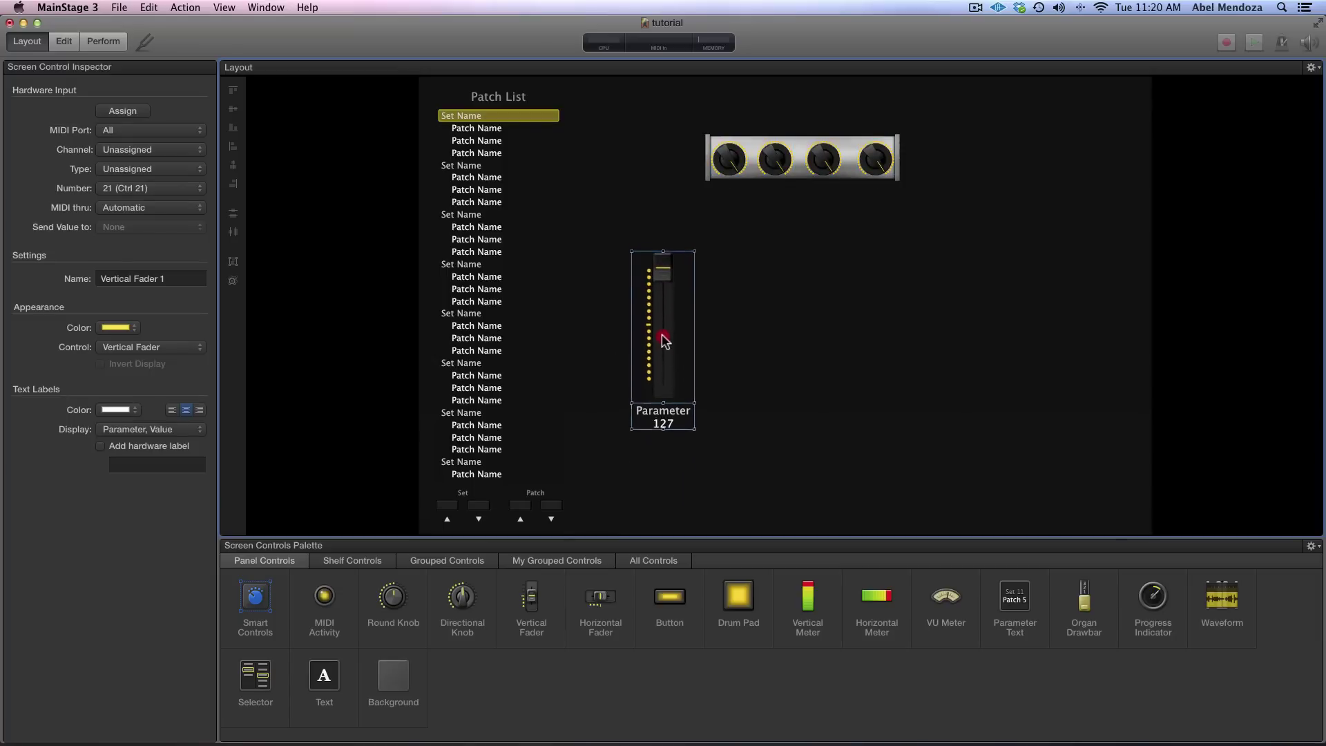
# - Add faders beside the first, group all four vertical faders, and nudge the group up
pyautogui.click(617, 472)
pyautogui.click(663, 261)
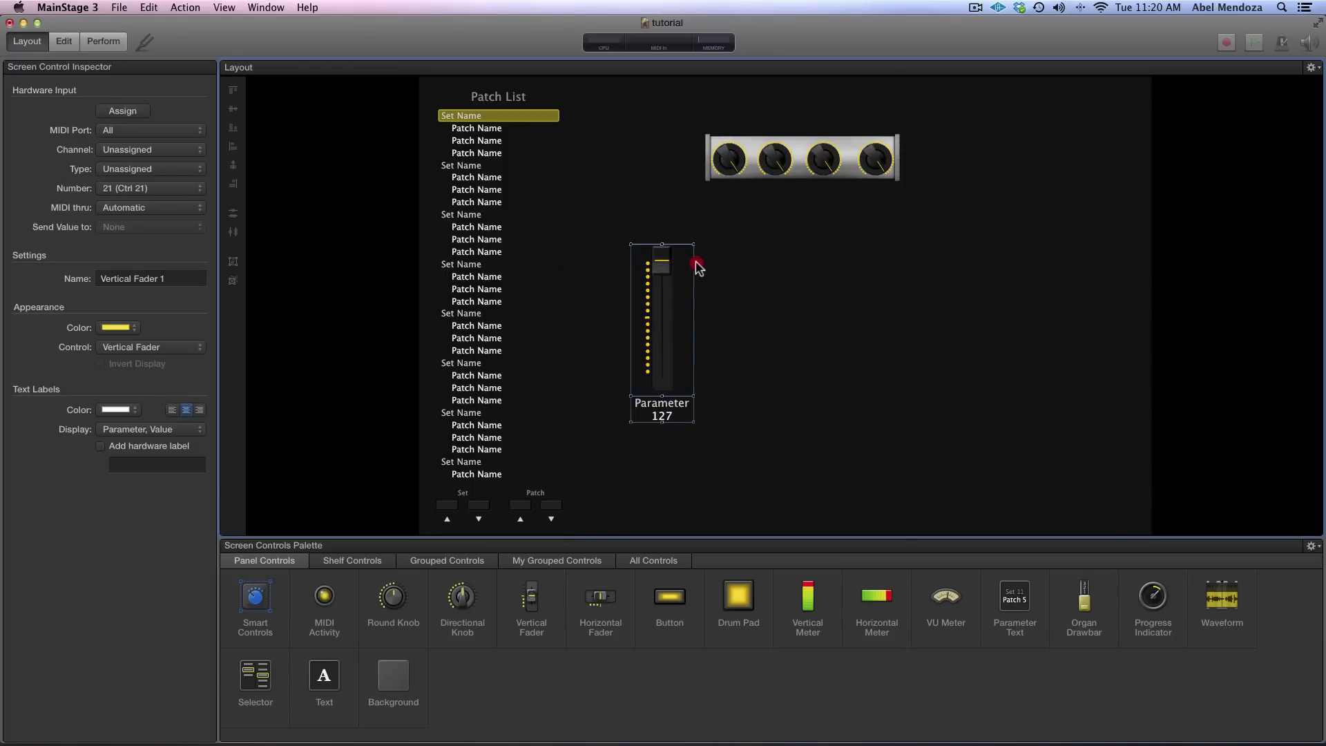
pyautogui.moveTo(677, 273); pyautogui.dragTo(896, 276)
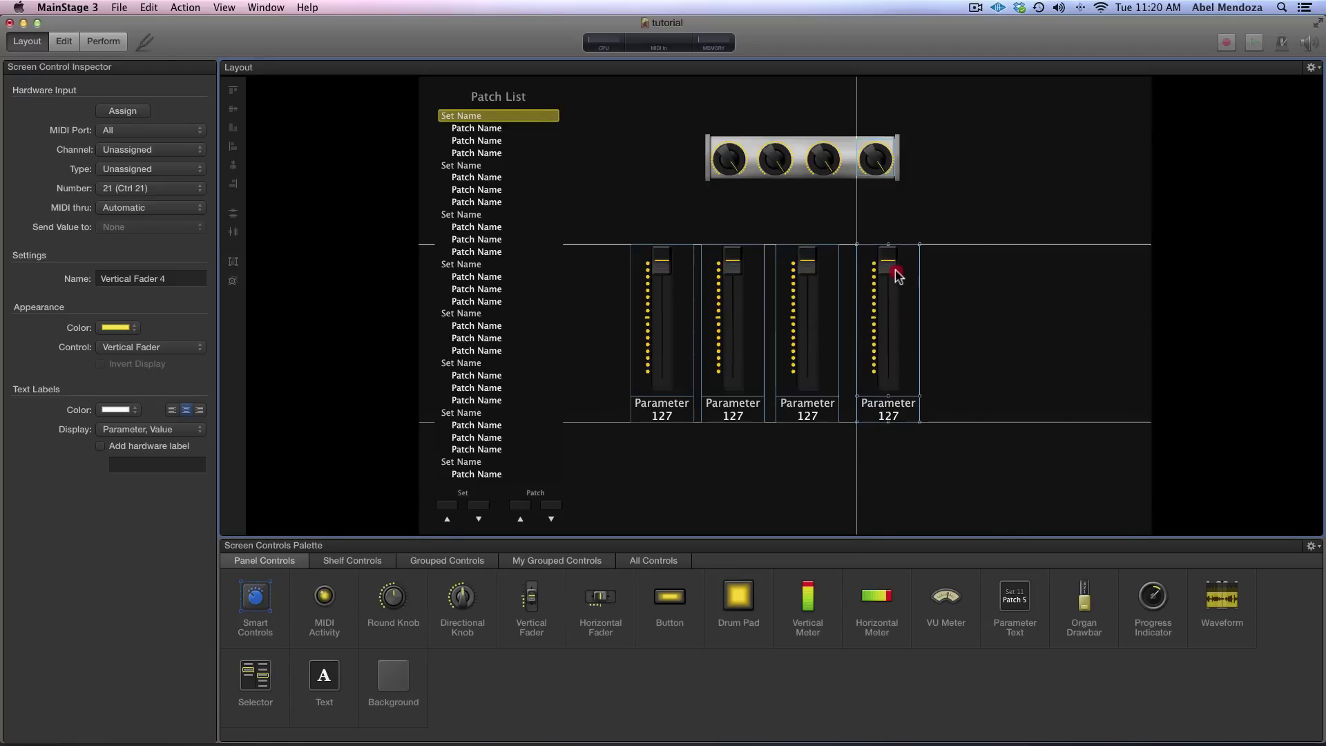
pyautogui.moveTo(622, 236)
pyautogui.mouseDown()
pyautogui.moveTo(930, 317)
pyautogui.moveTo(936, 444)
pyautogui.mouseUp()
pyautogui.rightClick(755, 297)
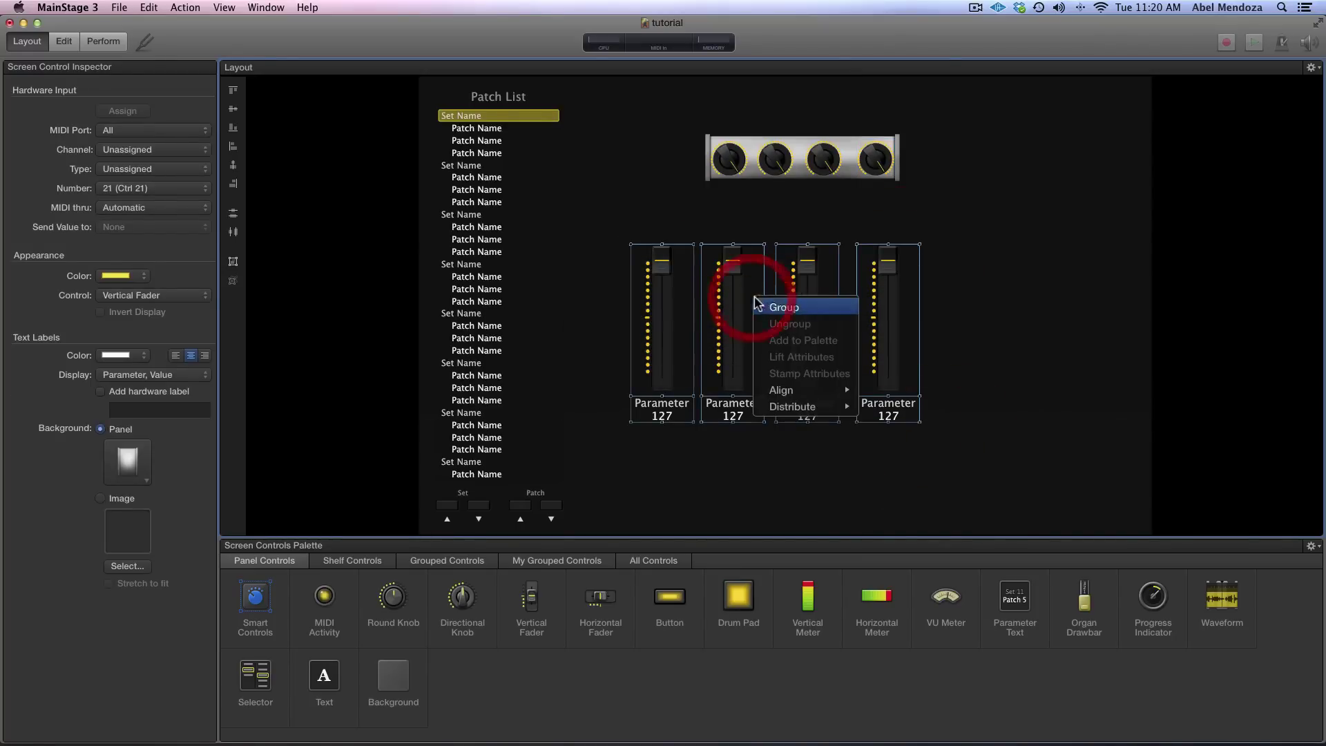
pyautogui.click(791, 308)
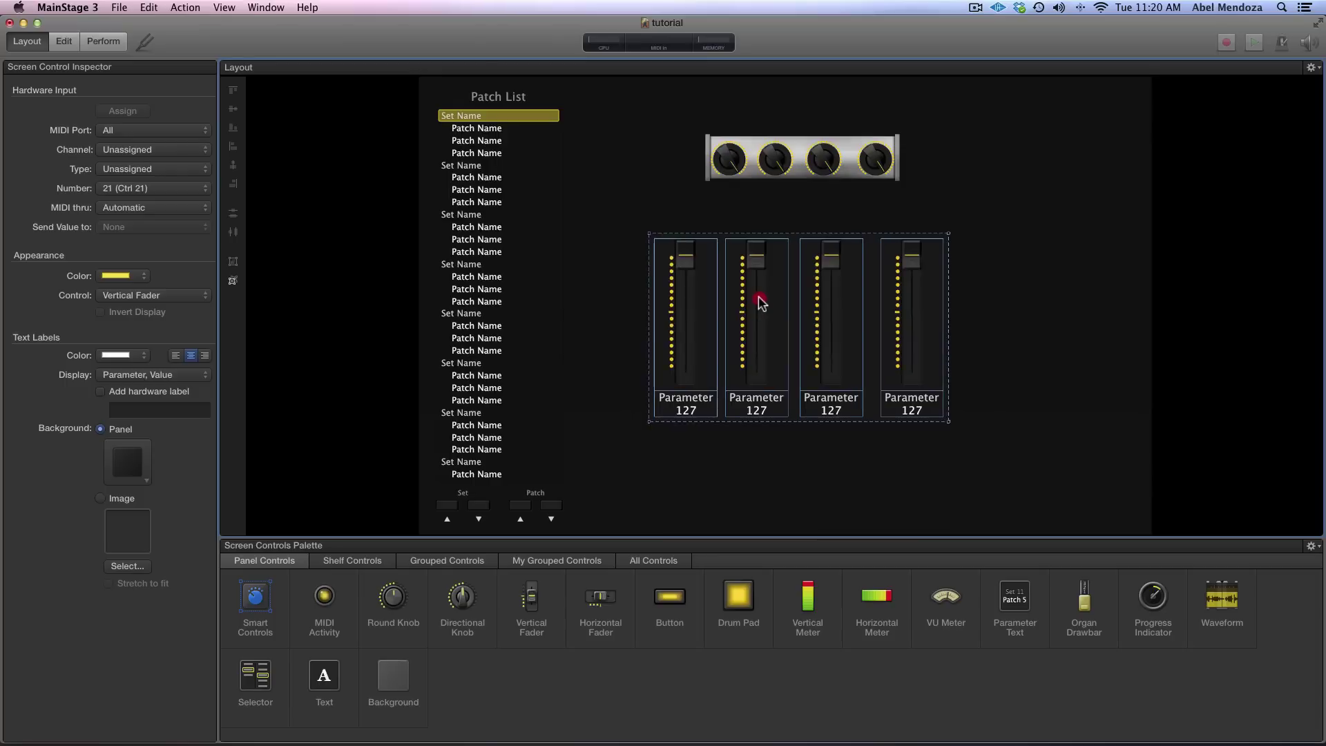
pyautogui.moveTo(759, 301); pyautogui.dragTo(759, 290)
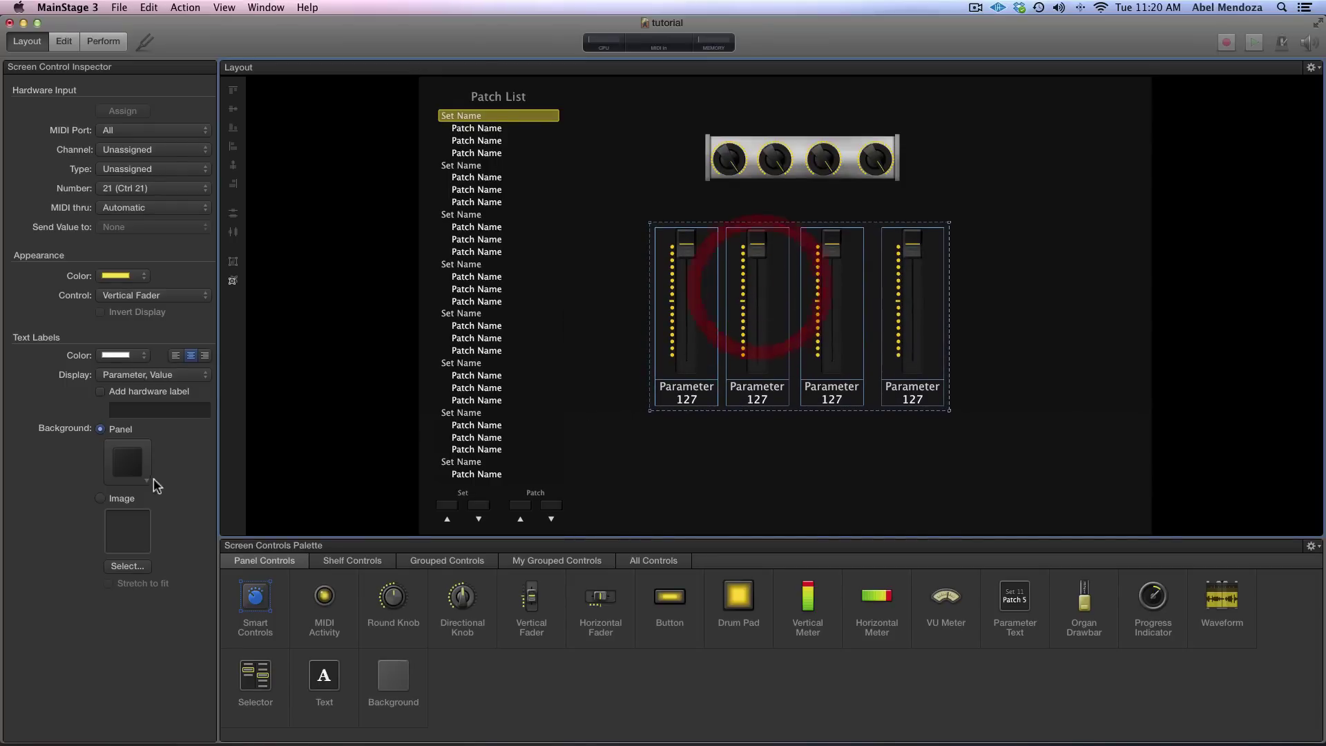
# - Try pink, red and blue backgrounds on the fader group, settling on blue textured
pyautogui.click(142, 462)
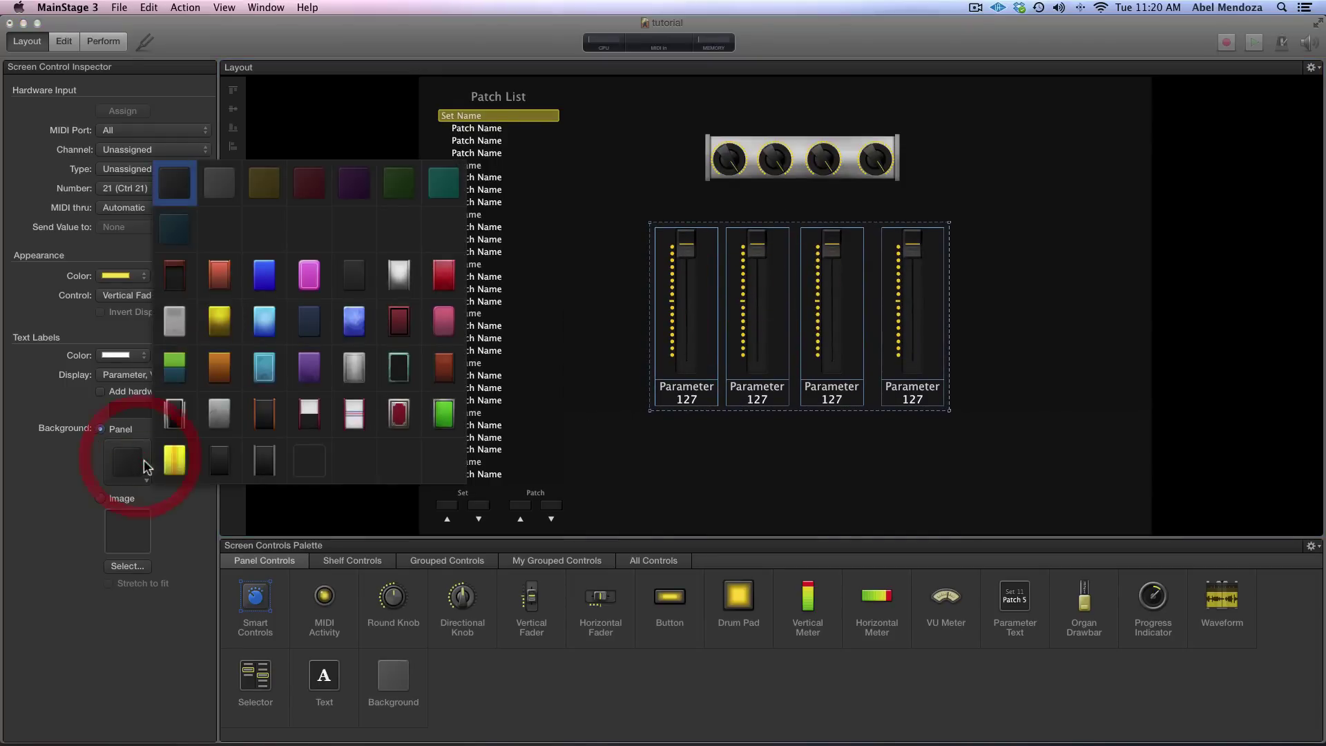
pyautogui.click(308, 277)
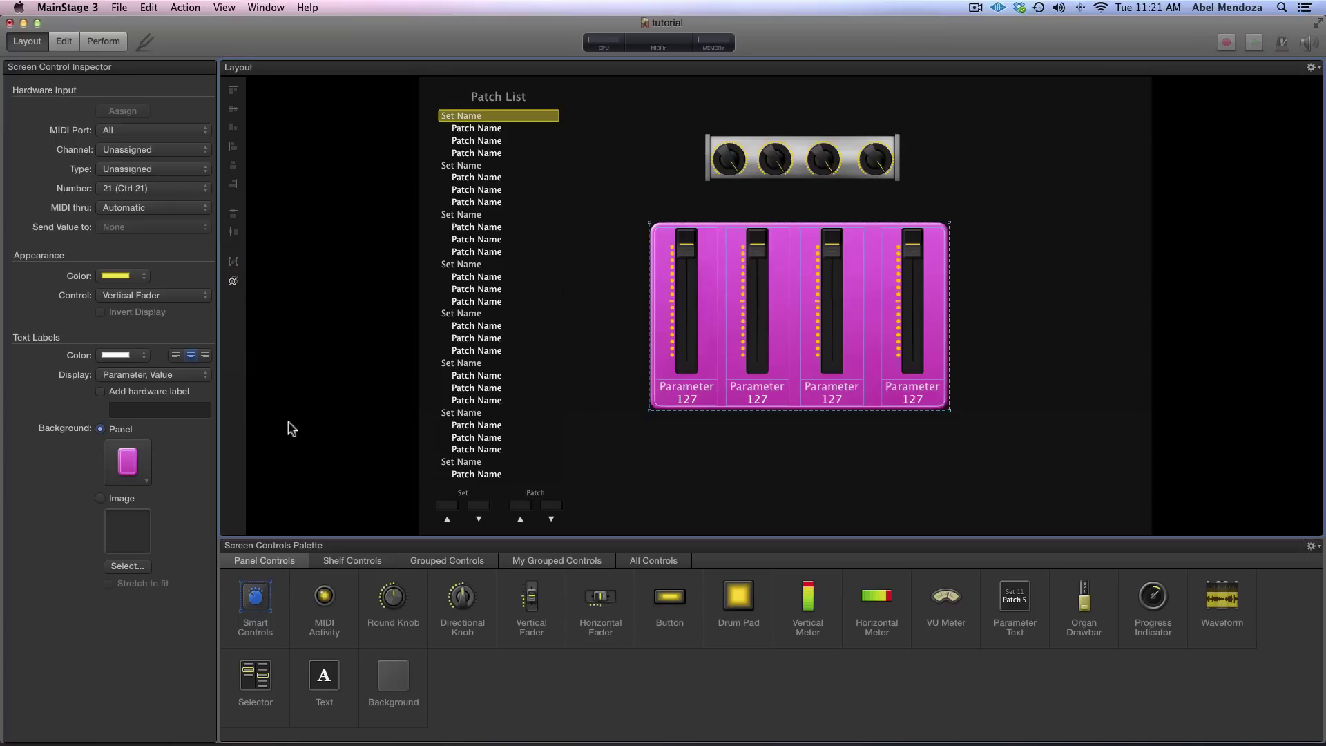
pyautogui.click(125, 468)
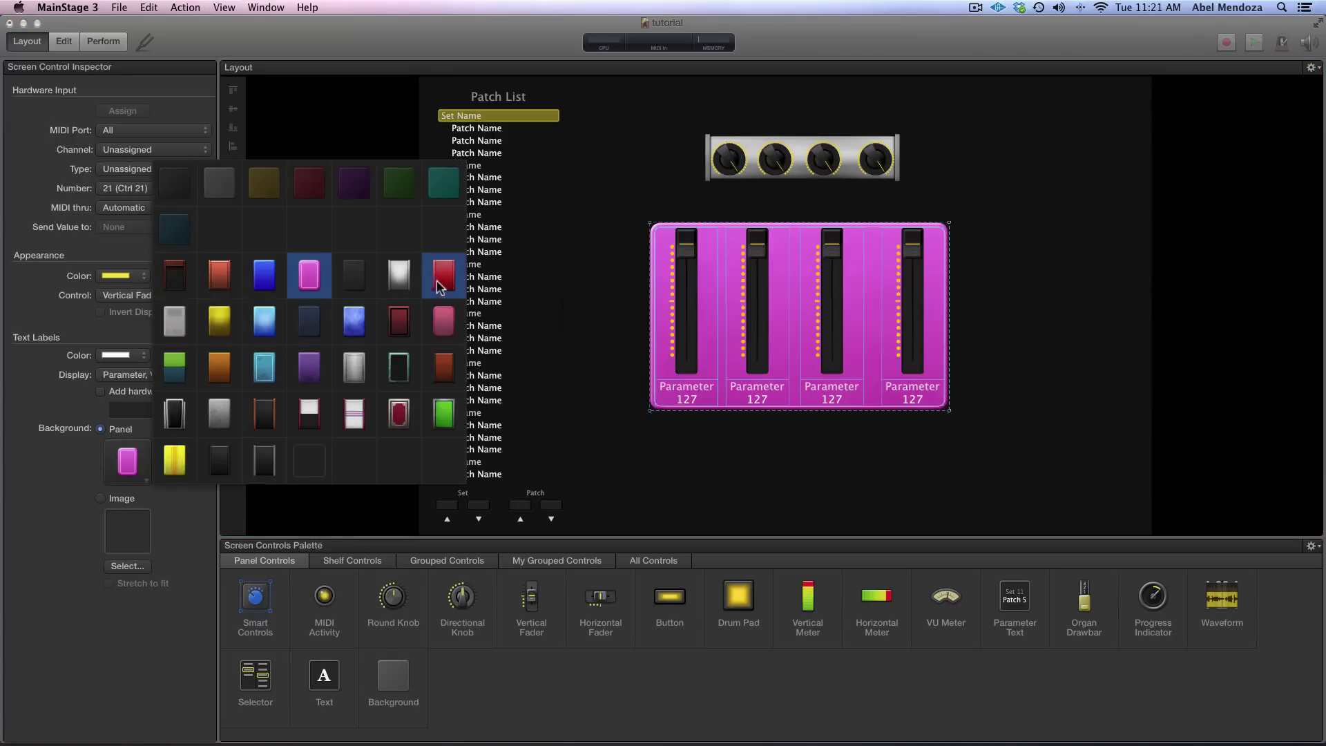
pyautogui.click(438, 287)
pyautogui.click(128, 461)
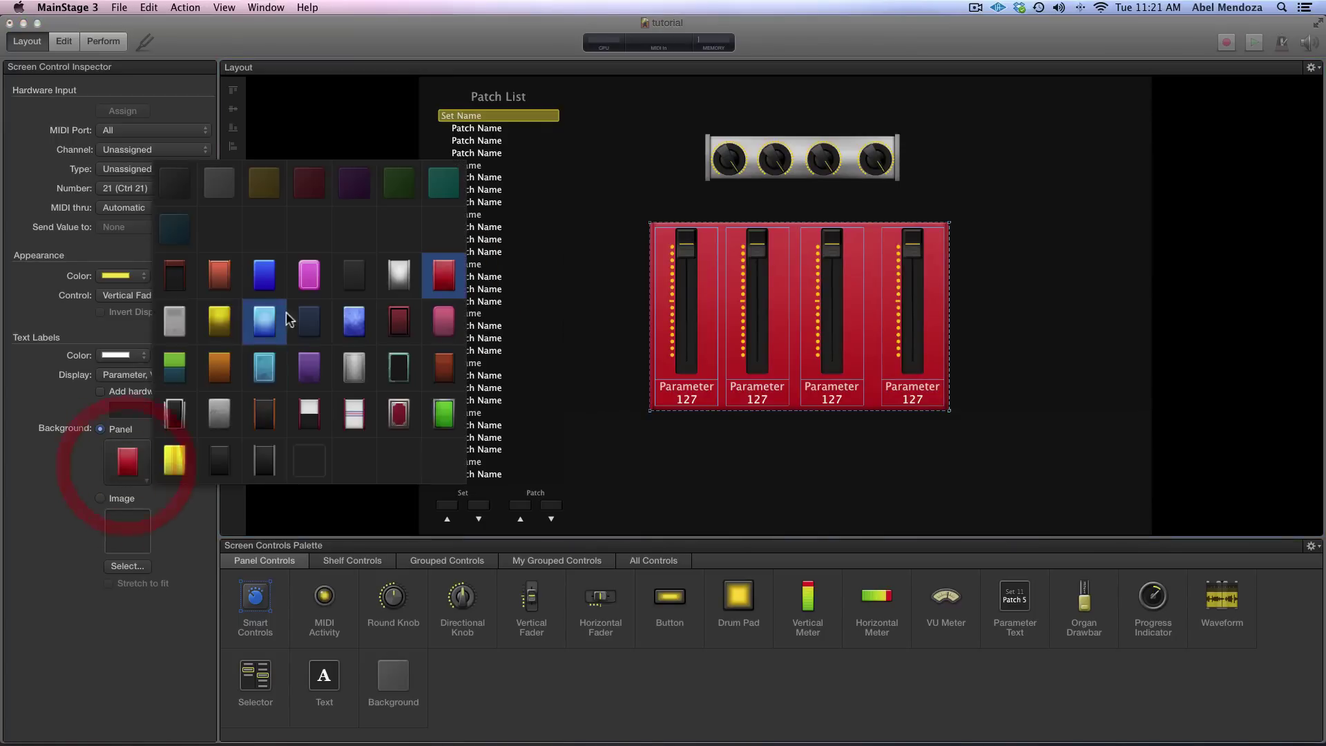
pyautogui.click(266, 275)
pyautogui.click(127, 463)
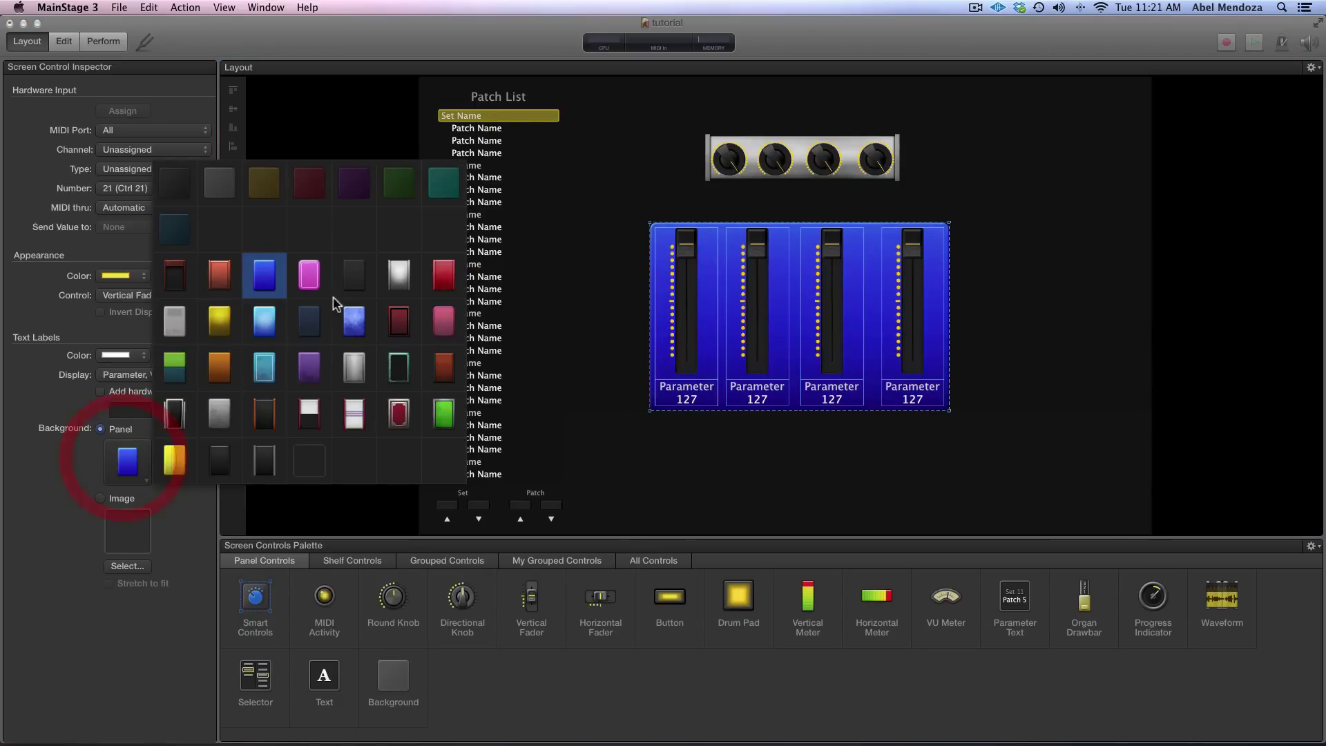
pyautogui.click(352, 317)
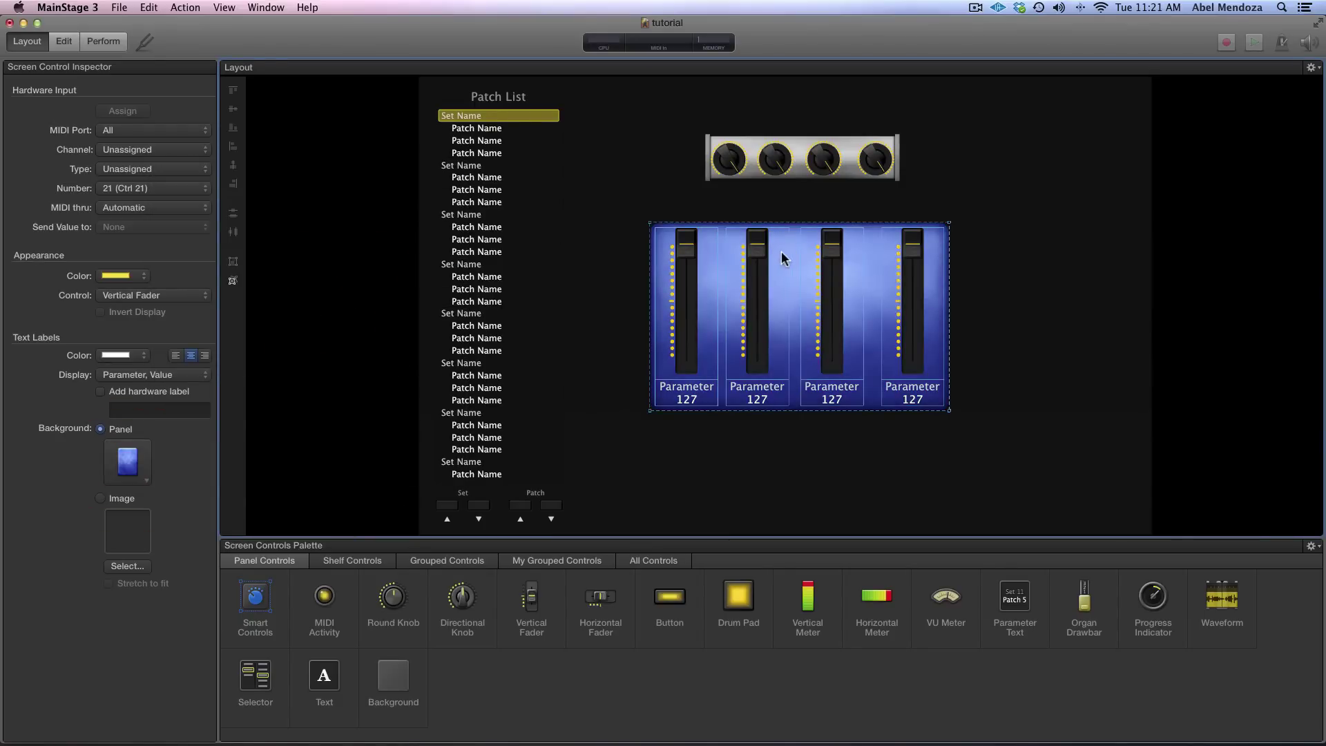
# - Show the finished layout in the Edit workspace with channel strips, then open the File menu
pyautogui.click(61, 43)
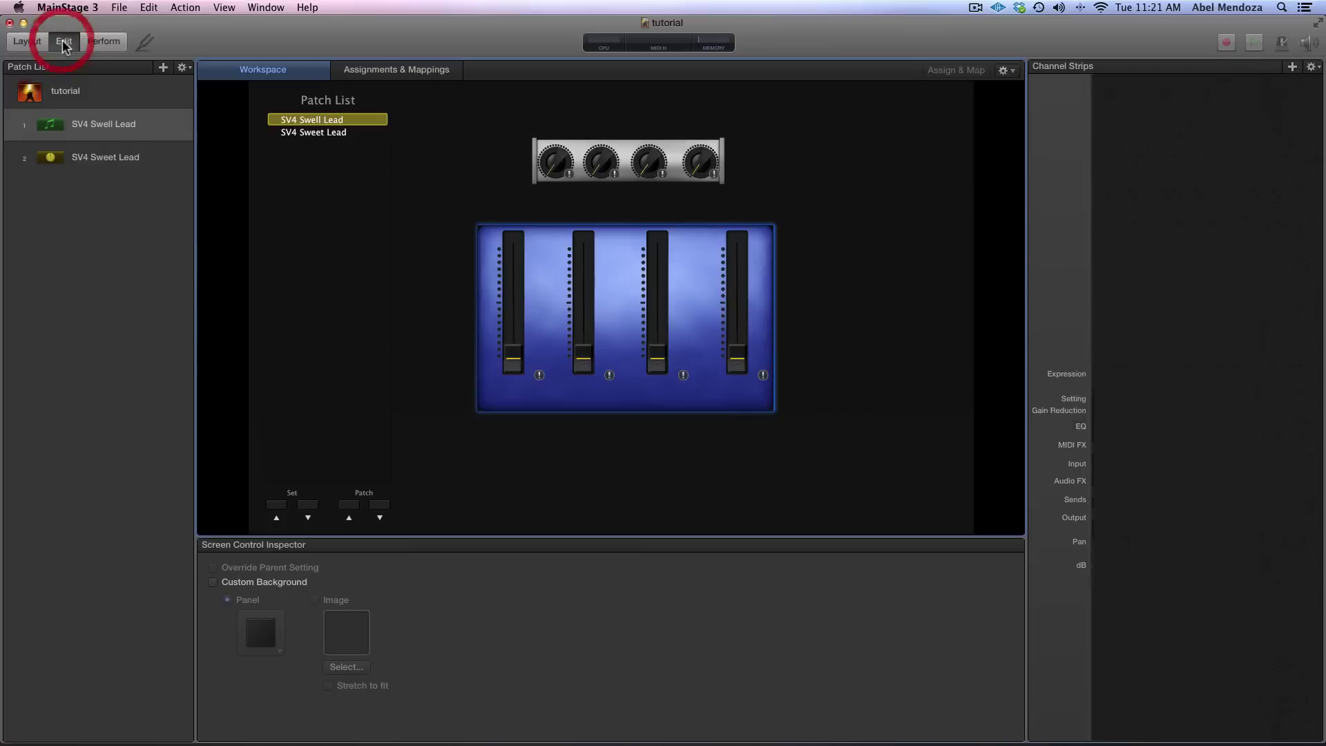
pyautogui.click(620, 254)
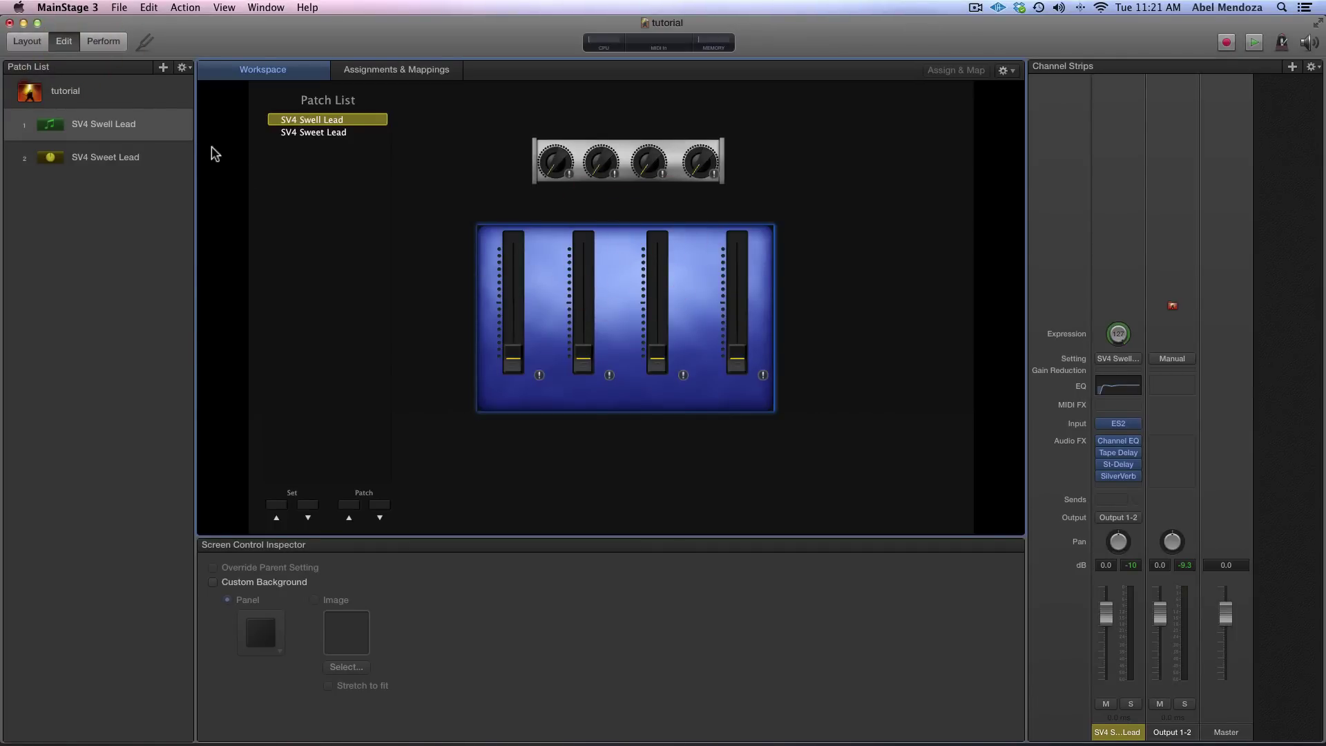
pyautogui.click(118, 9)
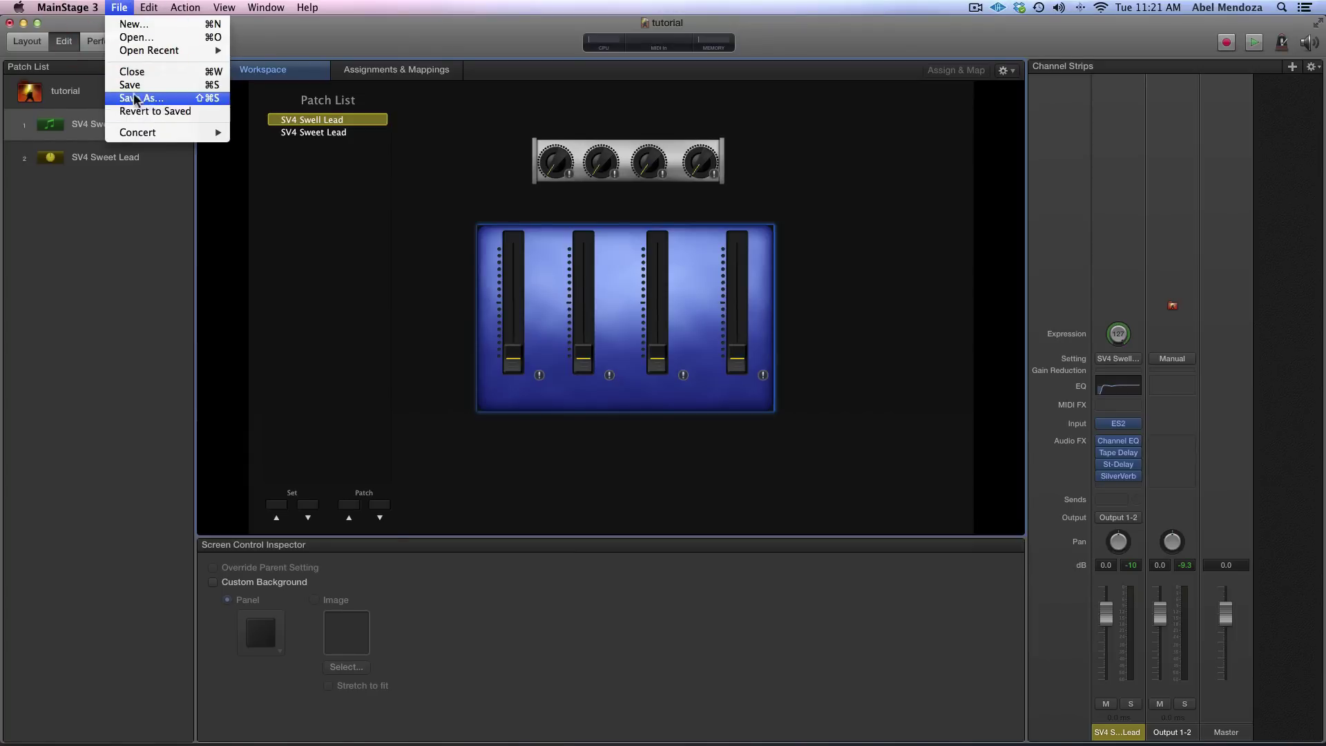
# - Open Save As for the concert, then dismiss the dialog without saving
pyautogui.click(149, 97)
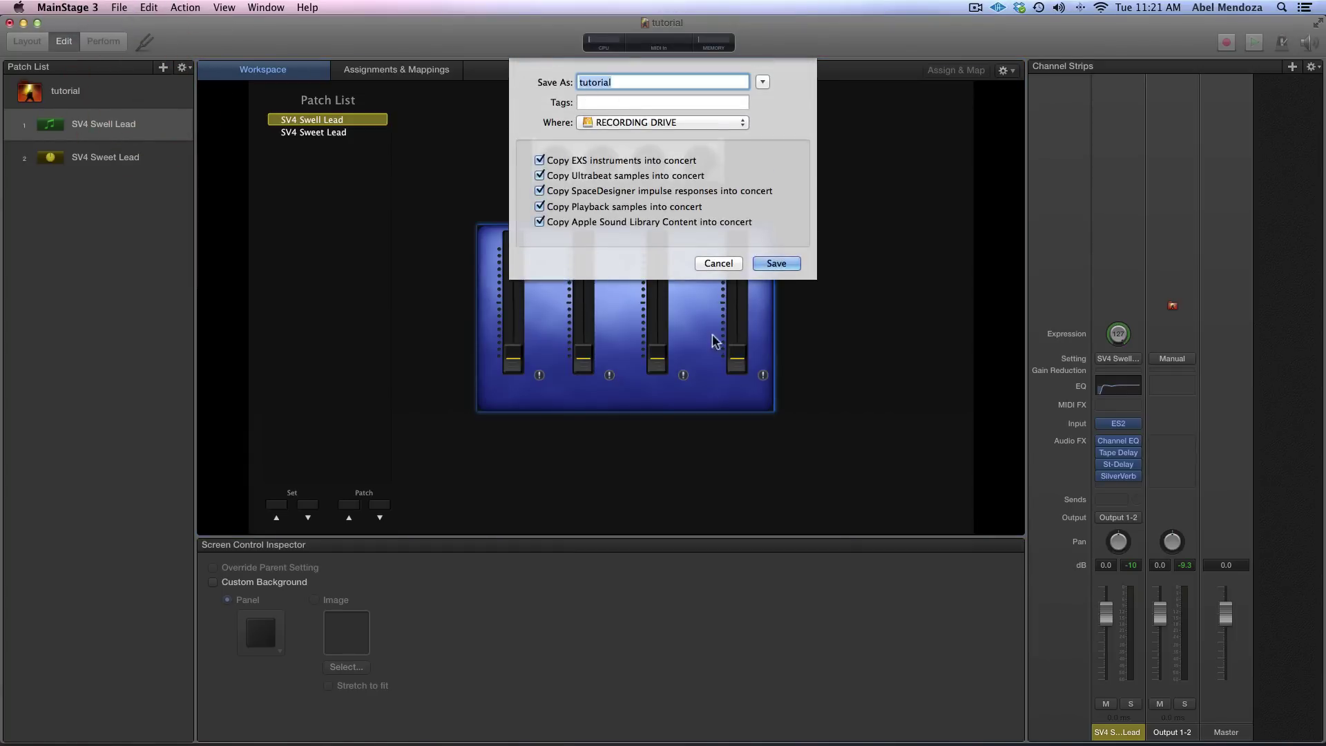
pyautogui.click(719, 264)
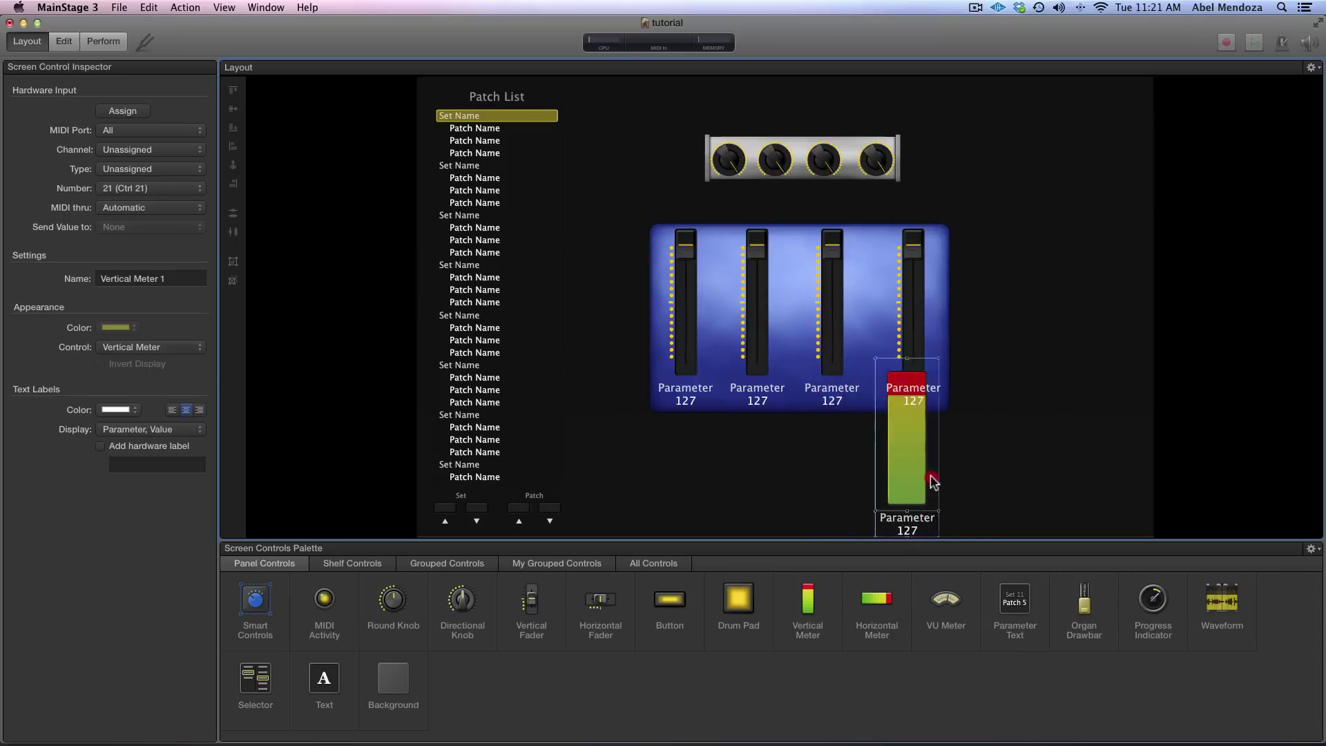
# - Place a Vertical Meter from the Screen Controls Palette right of the blue fader group
pyautogui.moveTo(809, 615)
pyautogui.mouseDown()
pyautogui.moveTo(1016, 301)
pyautogui.moveTo(1030, 308)
pyautogui.moveTo(1013, 311)
pyautogui.mouseUp()
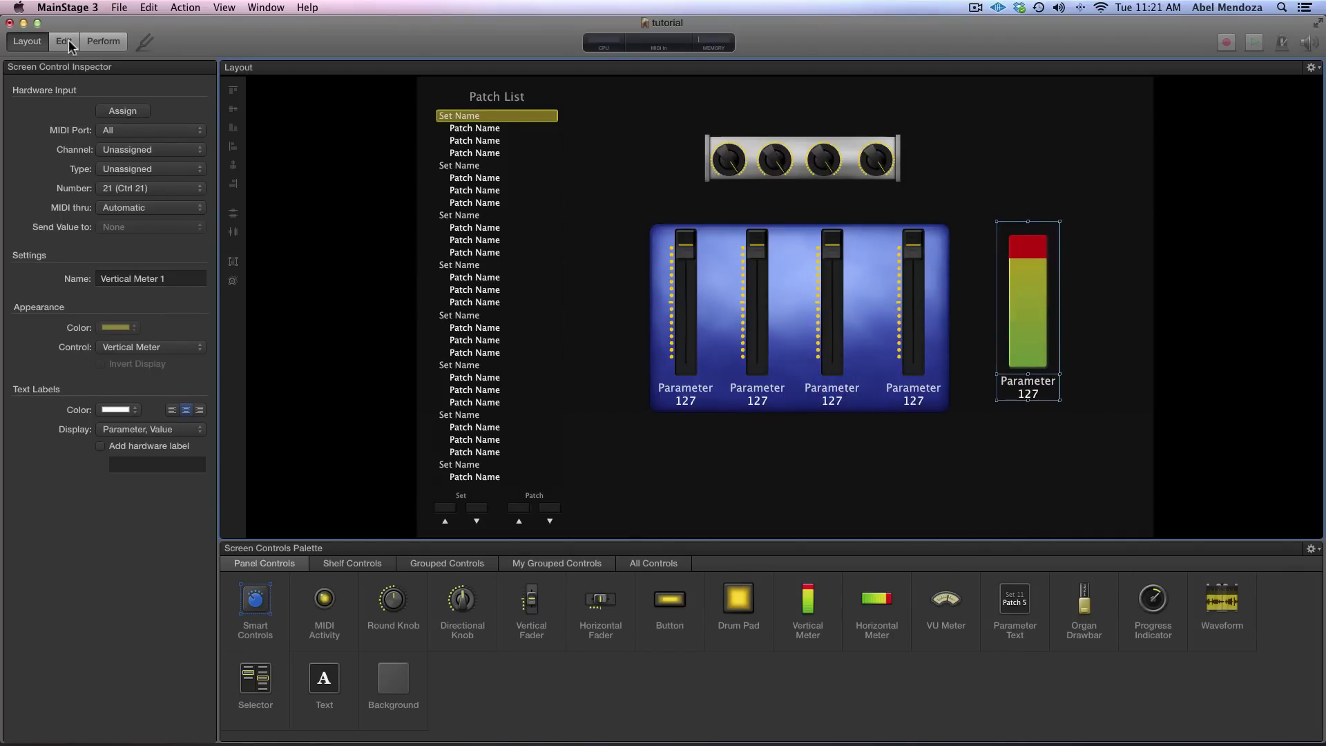
pyautogui.click(69, 43)
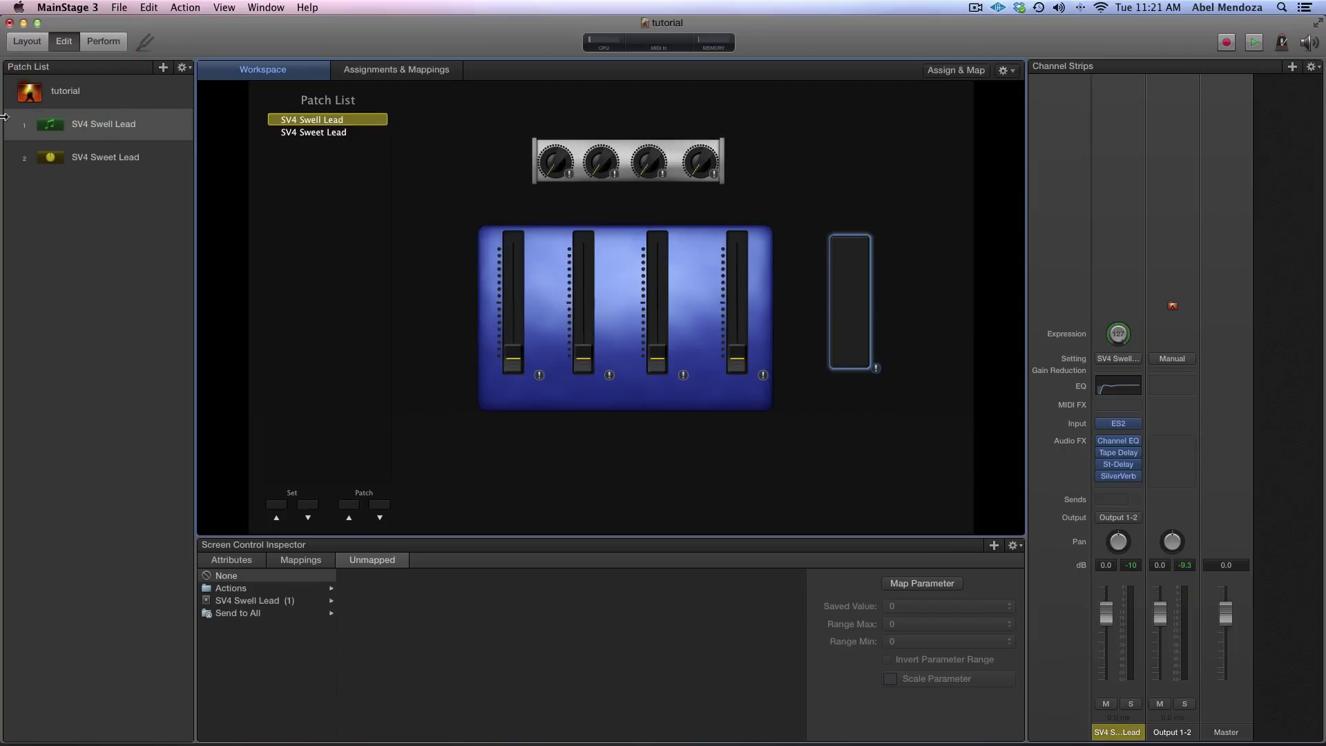
# - Map the vertical meter to SV4 Swell Lead (1) > Level, then preview the layout full-screen
pyautogui.click(853, 310)
pyautogui.click(240, 599)
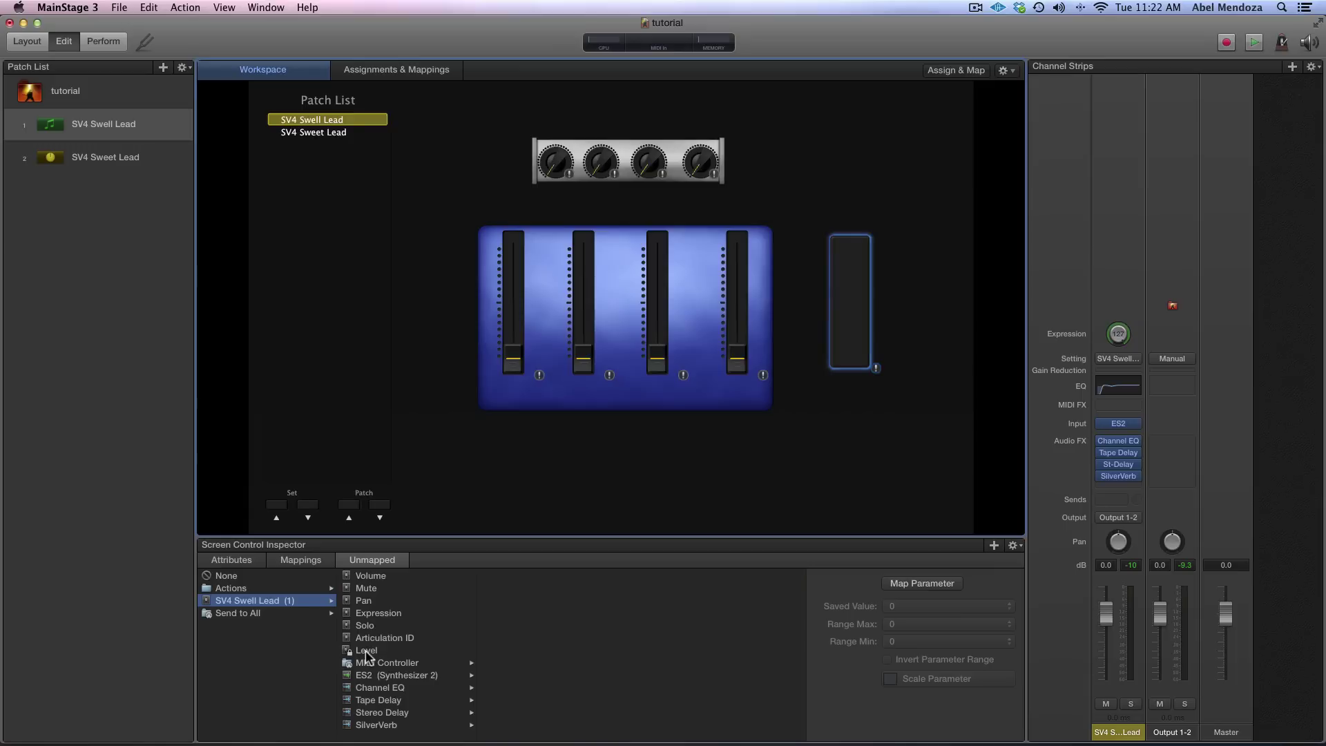
pyautogui.click(365, 650)
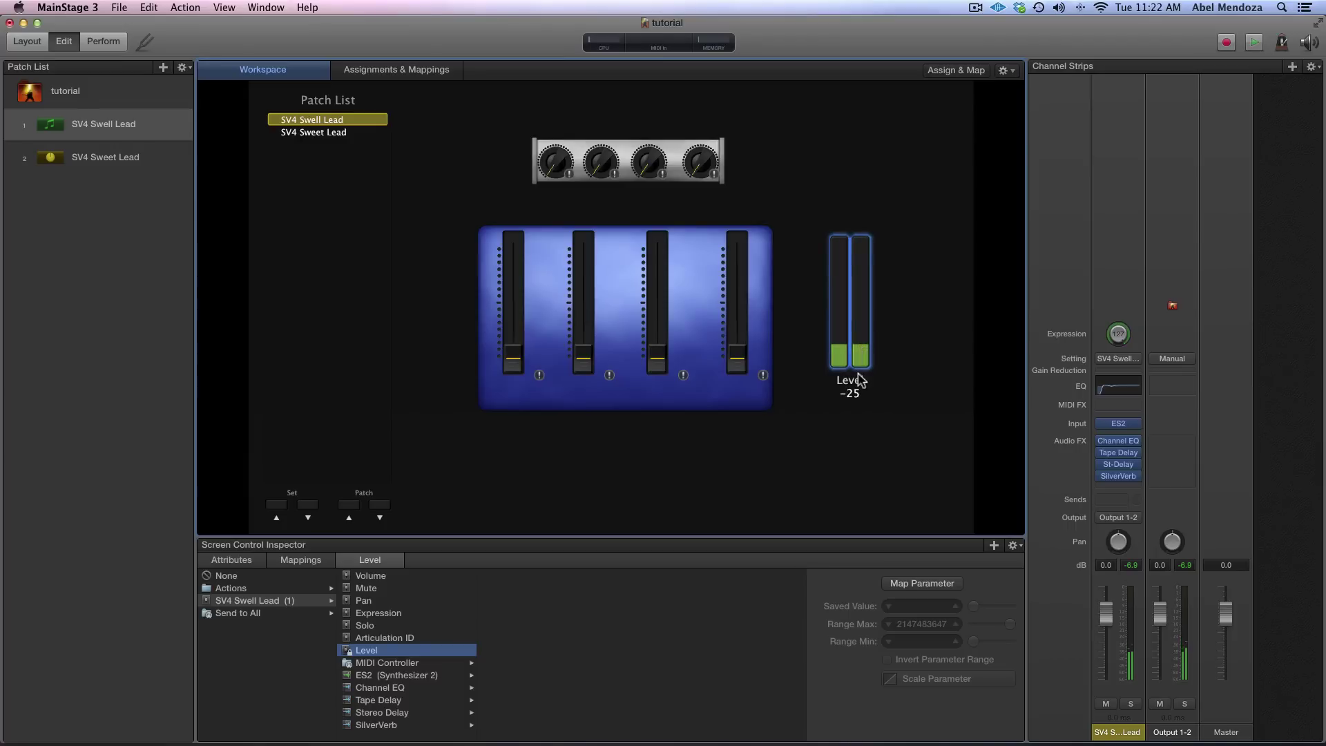
pyautogui.click(101, 47)
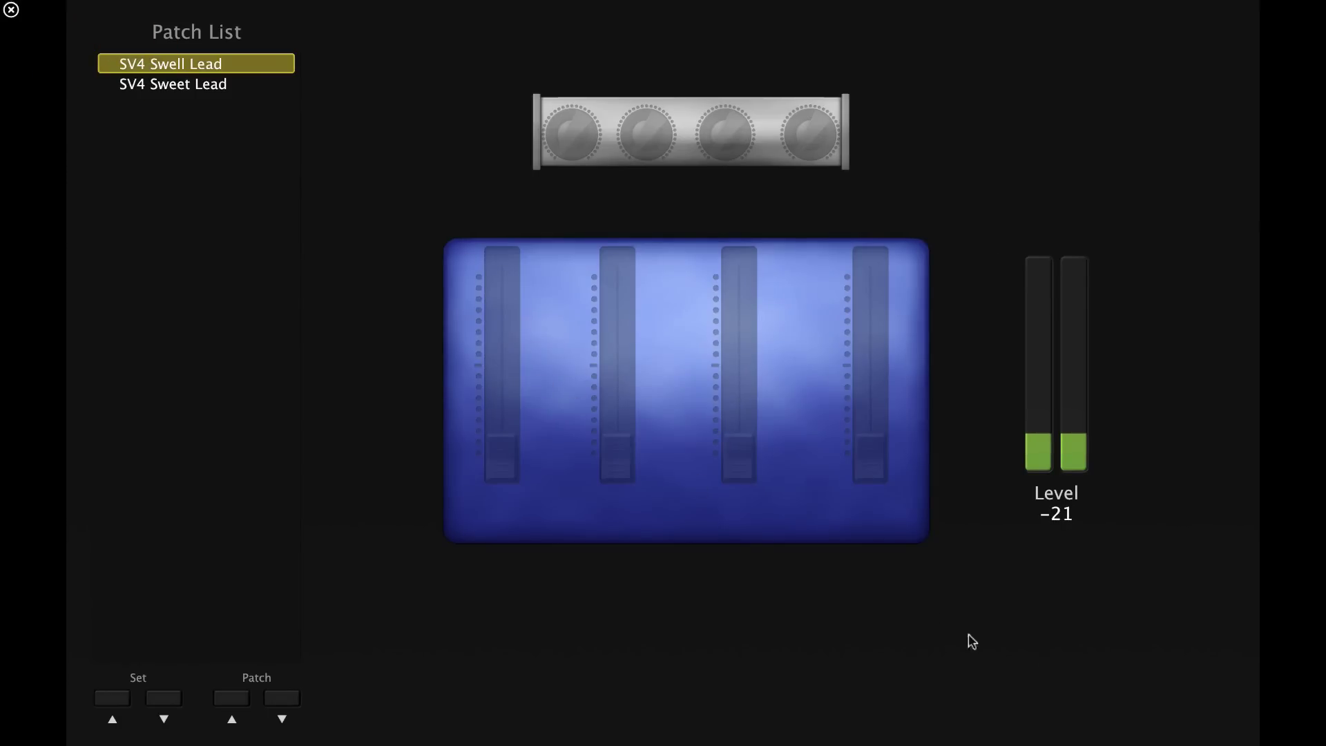
pyautogui.click(12, 11)
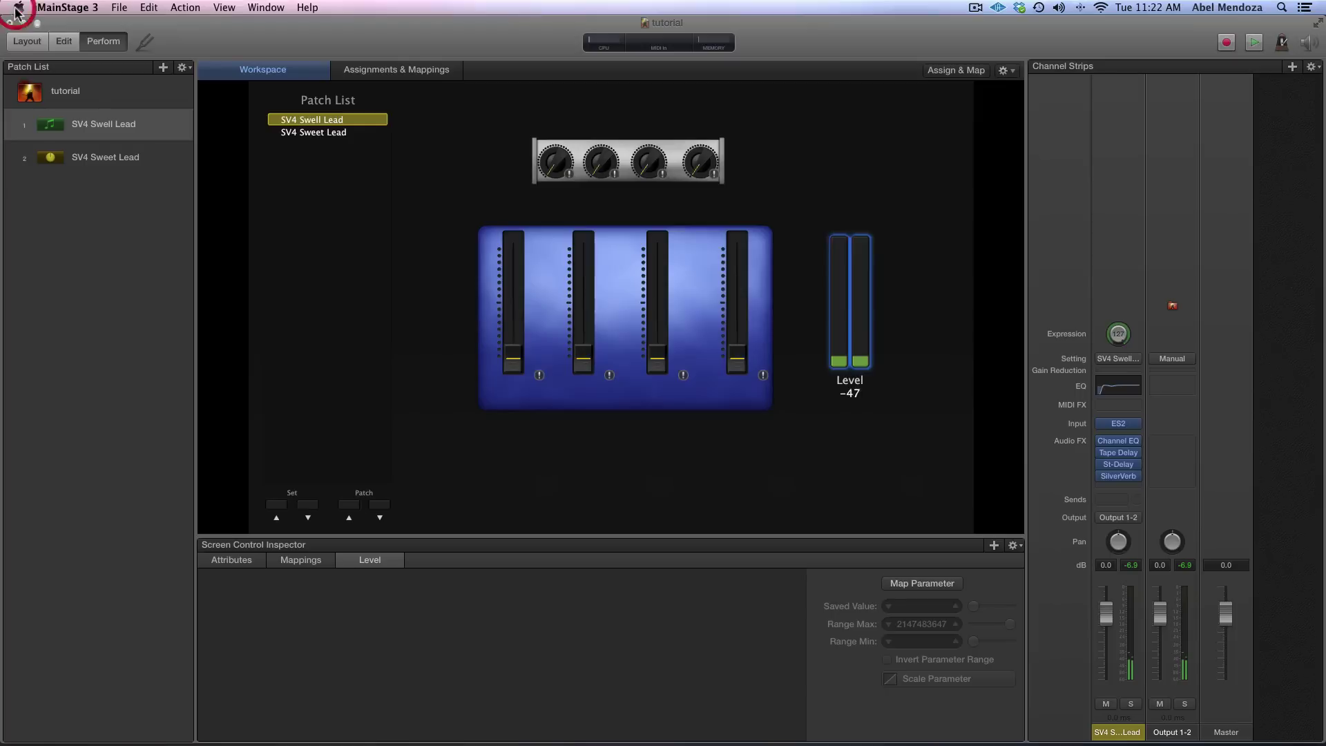